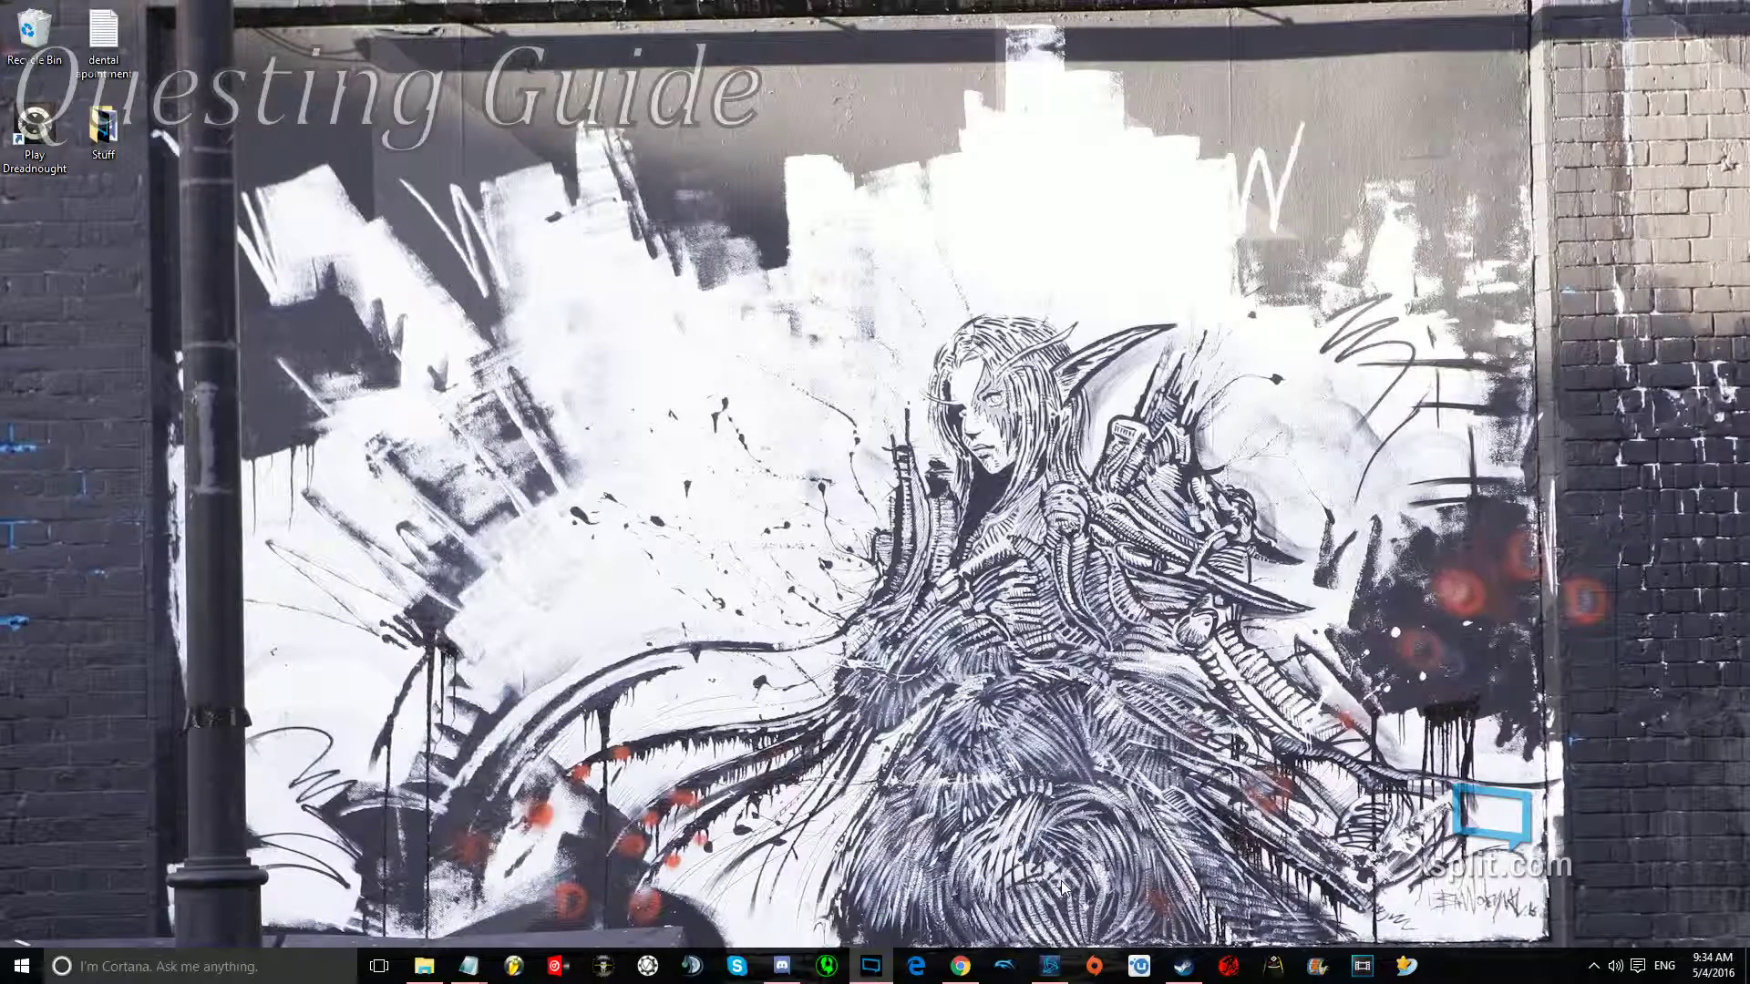
- Browse to the Hearthstone program in F:\Blizzard Games\Hearthstone and add it as a non-Steam game
{"action": "left_click", "coordinate": [1194, 968]}
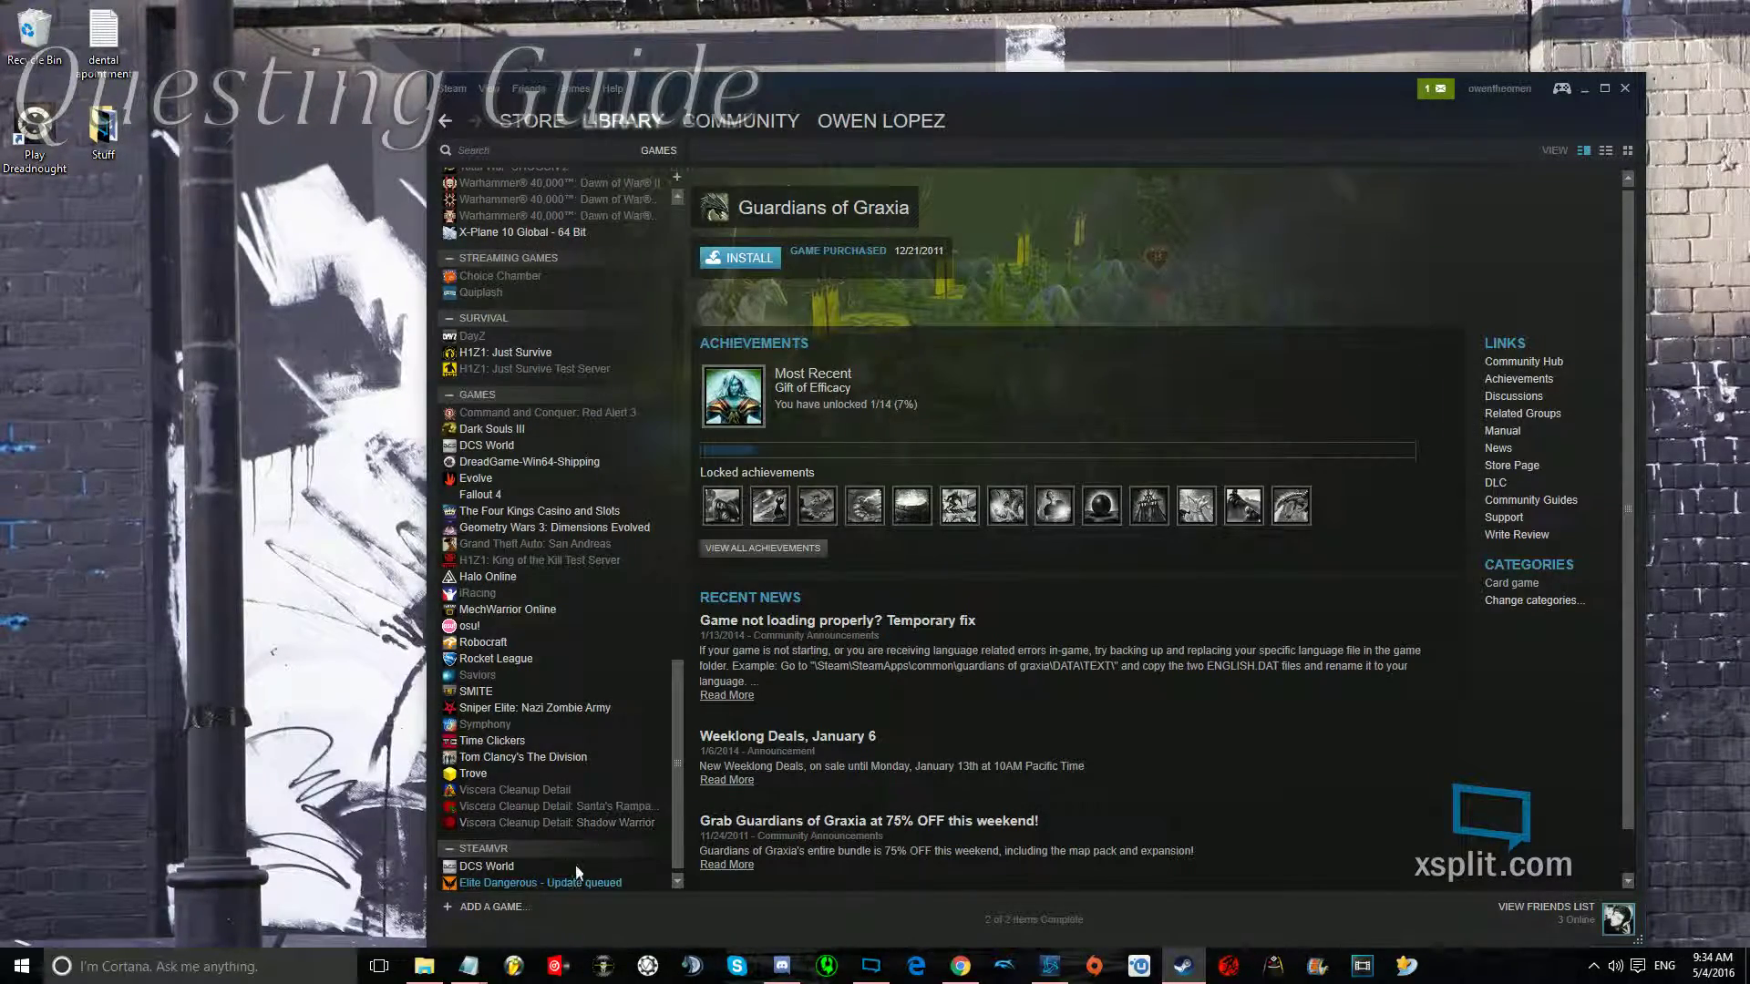
{"action": "left_click", "coordinate": [522, 904]}
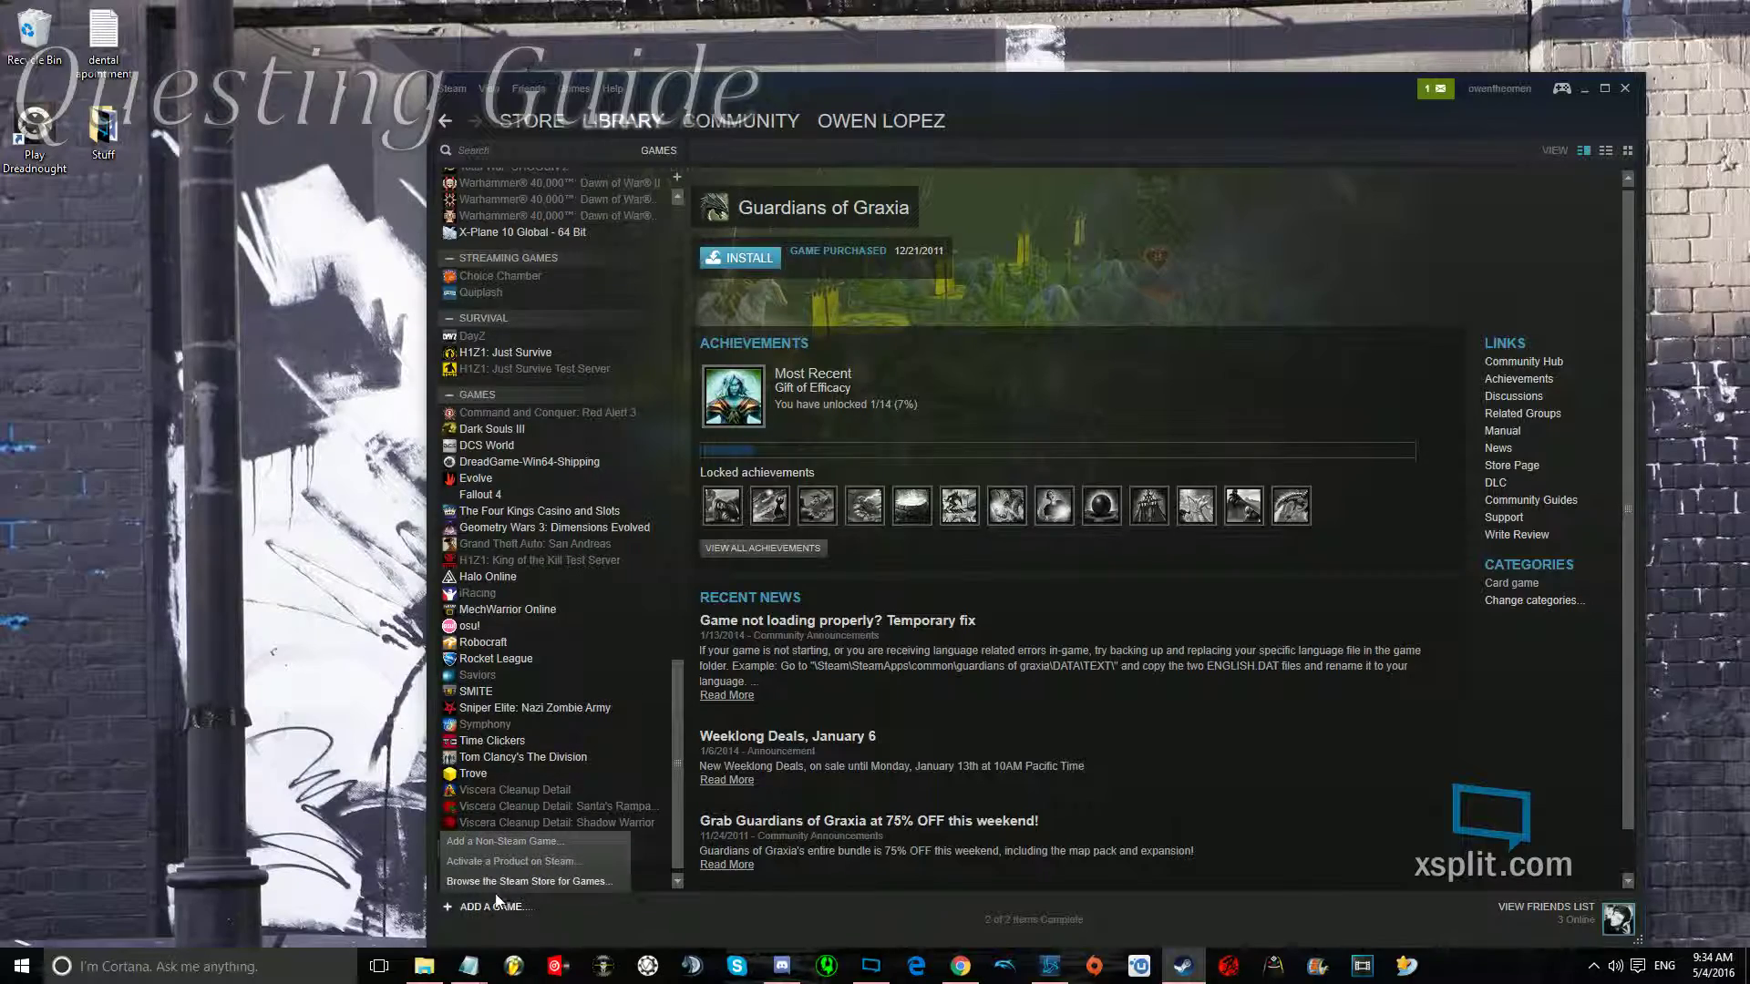
{"action": "left_click", "coordinate": [473, 846]}
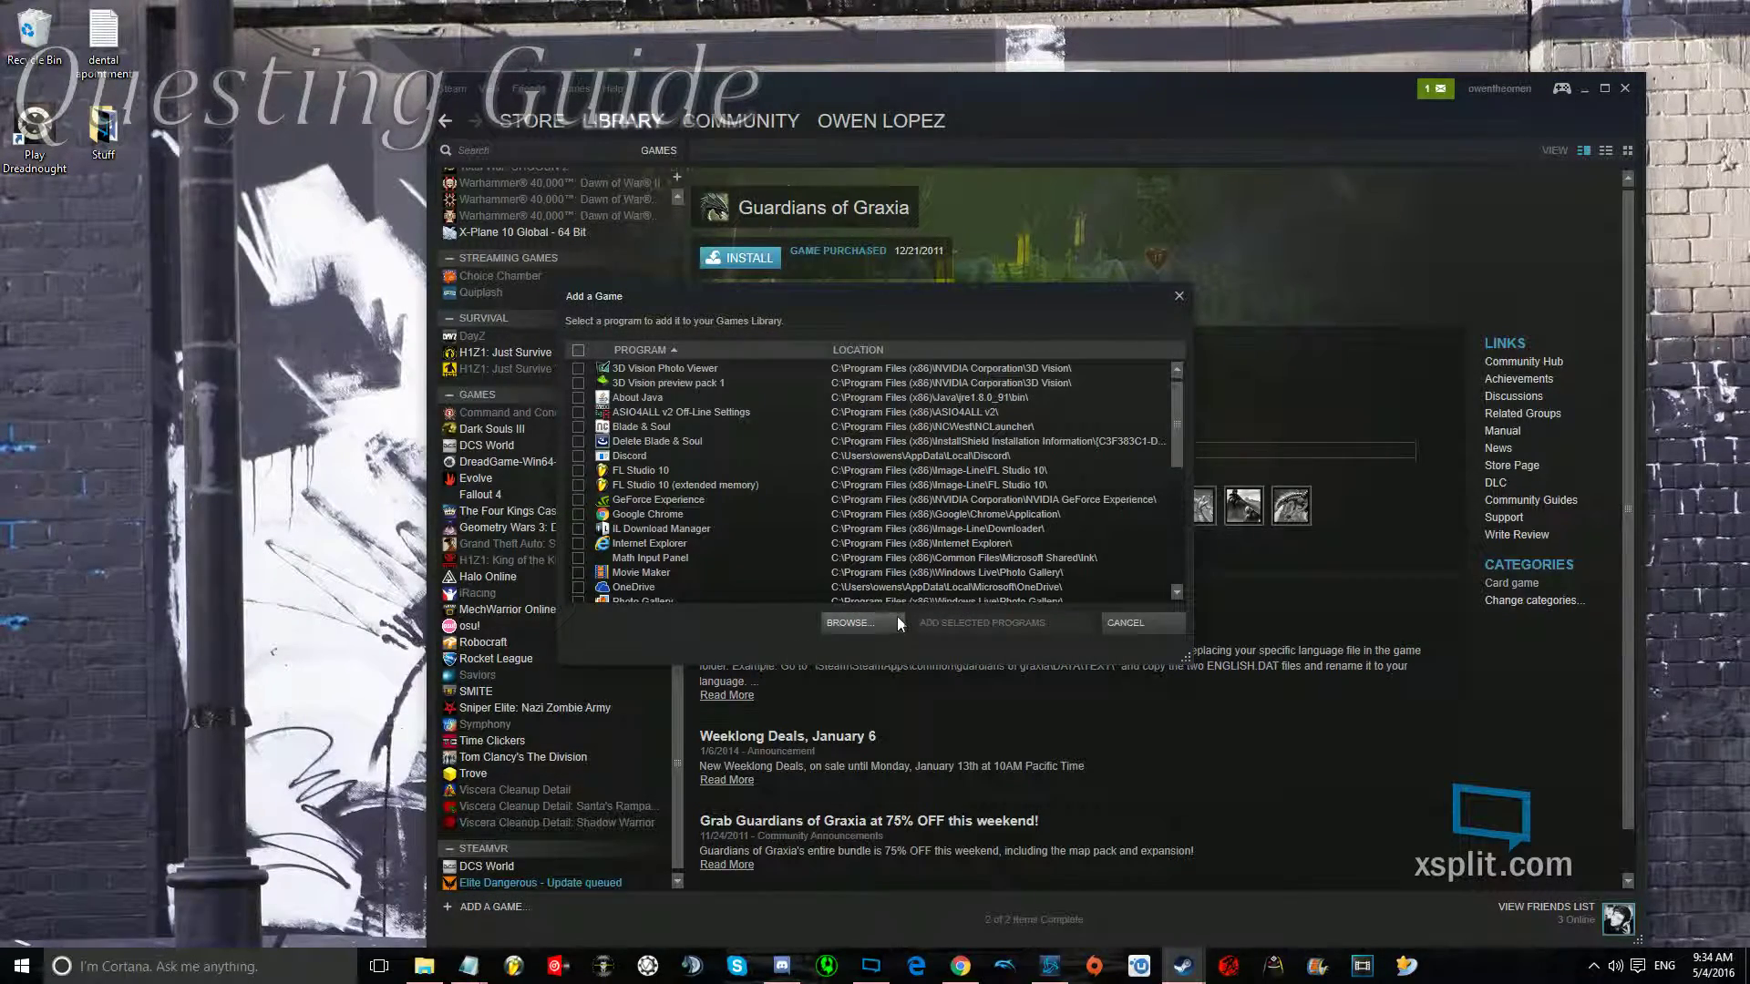
{"action": "left_click", "coordinate": [895, 618]}
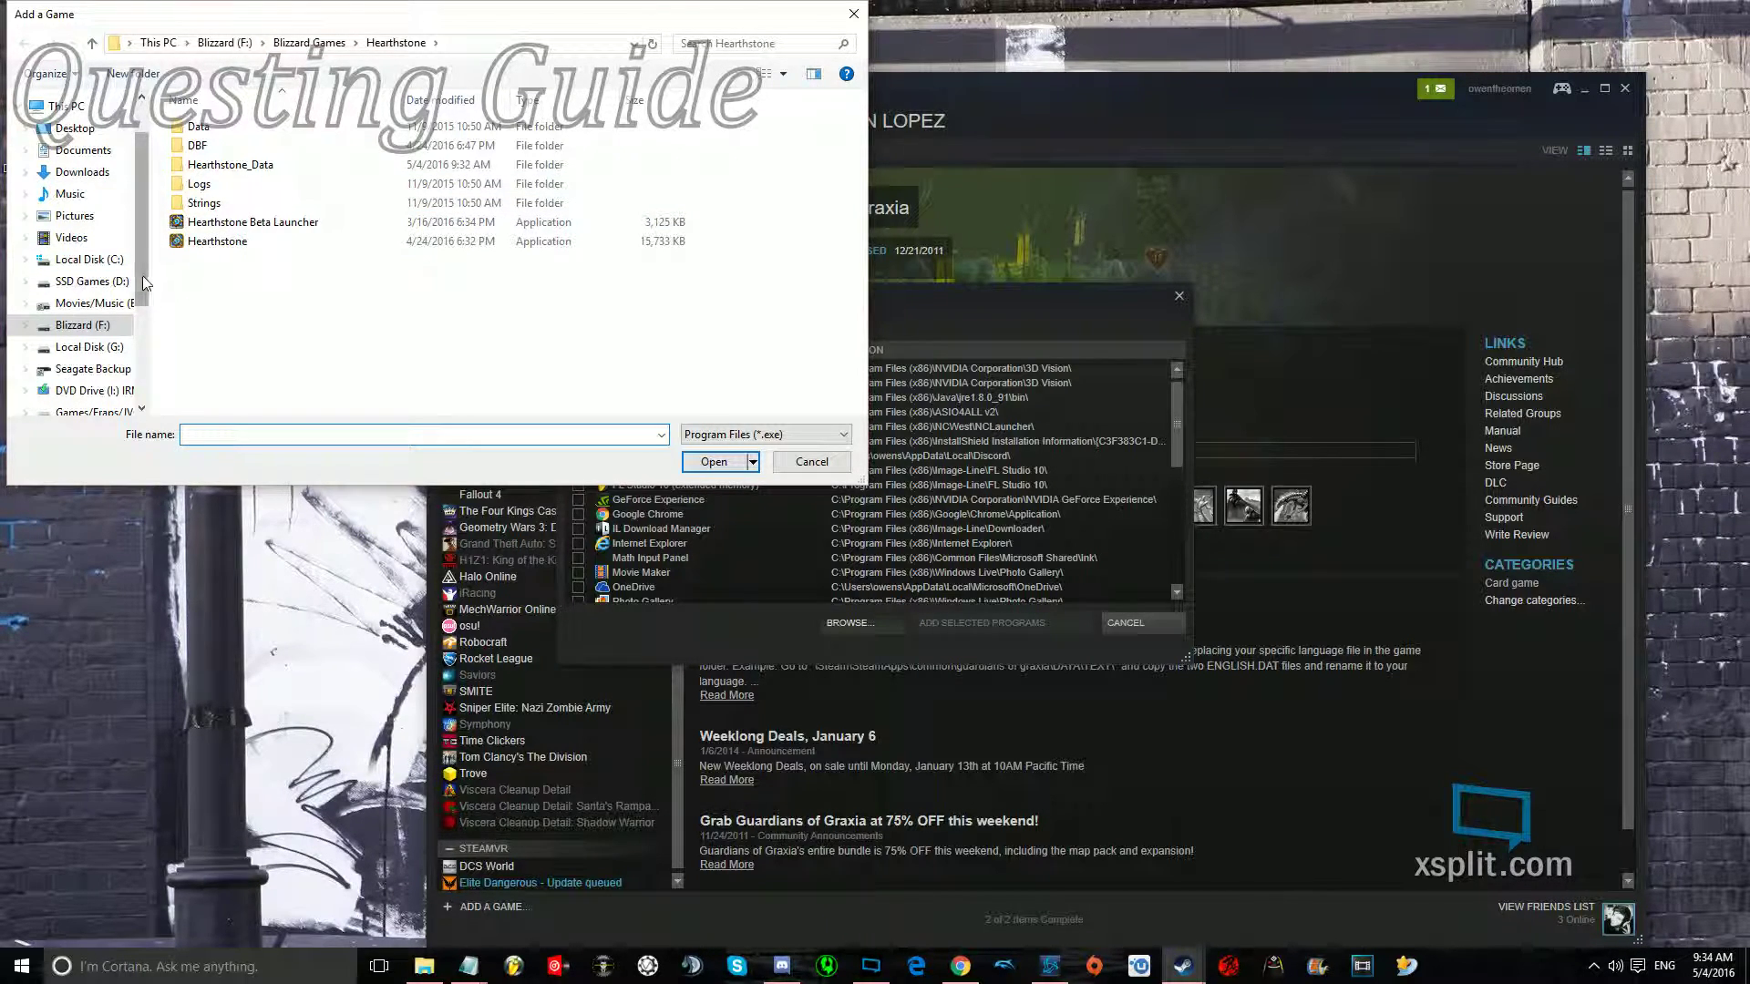
{"action": "left_click", "coordinate": [233, 243]}
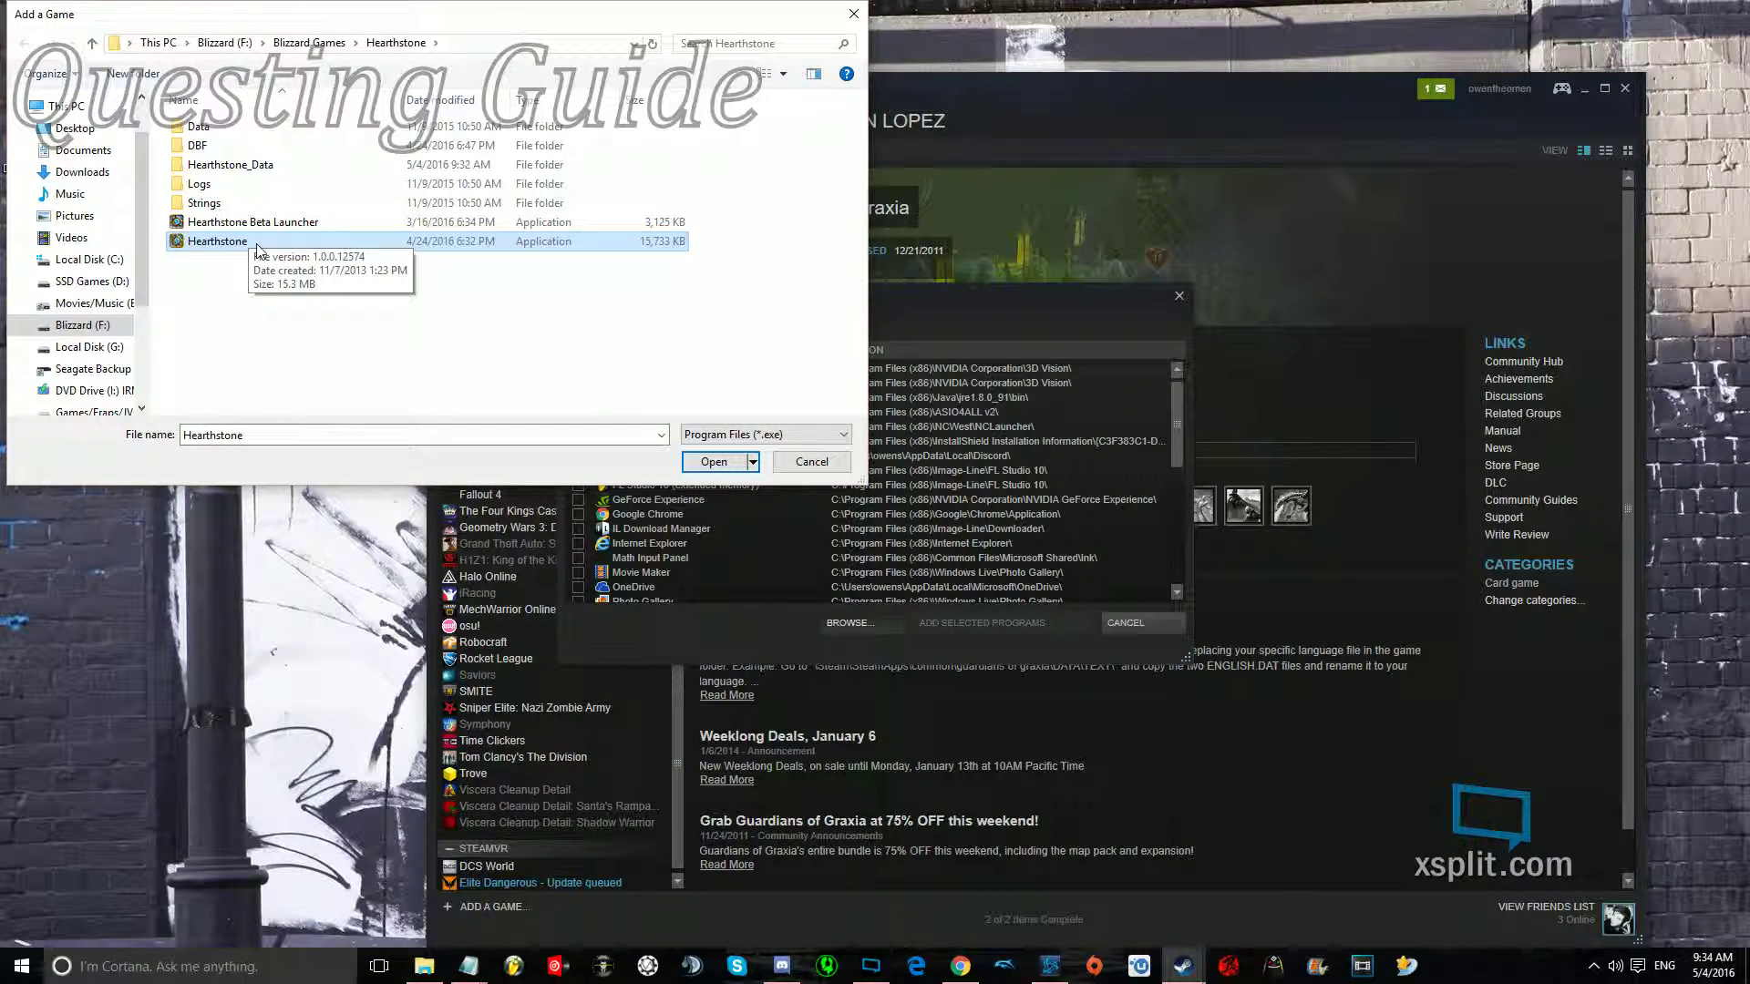
{"action": "left_click", "coordinate": [713, 465]}
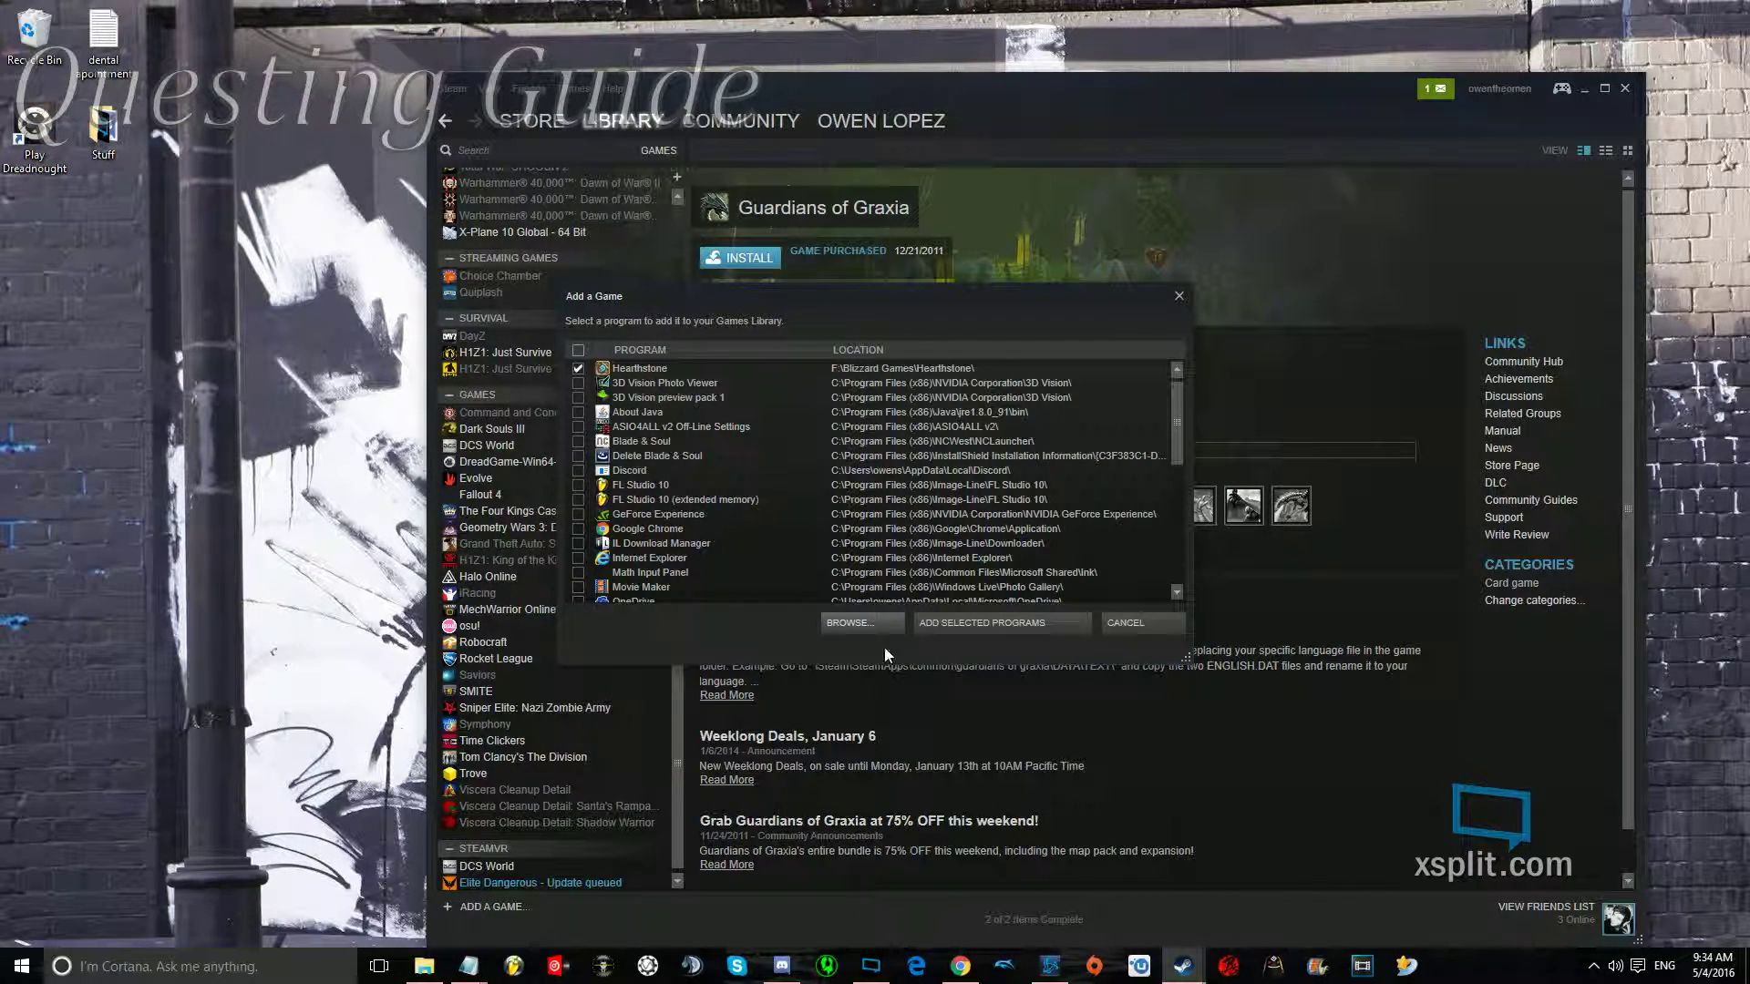
{"action": "left_click", "coordinate": [964, 623]}
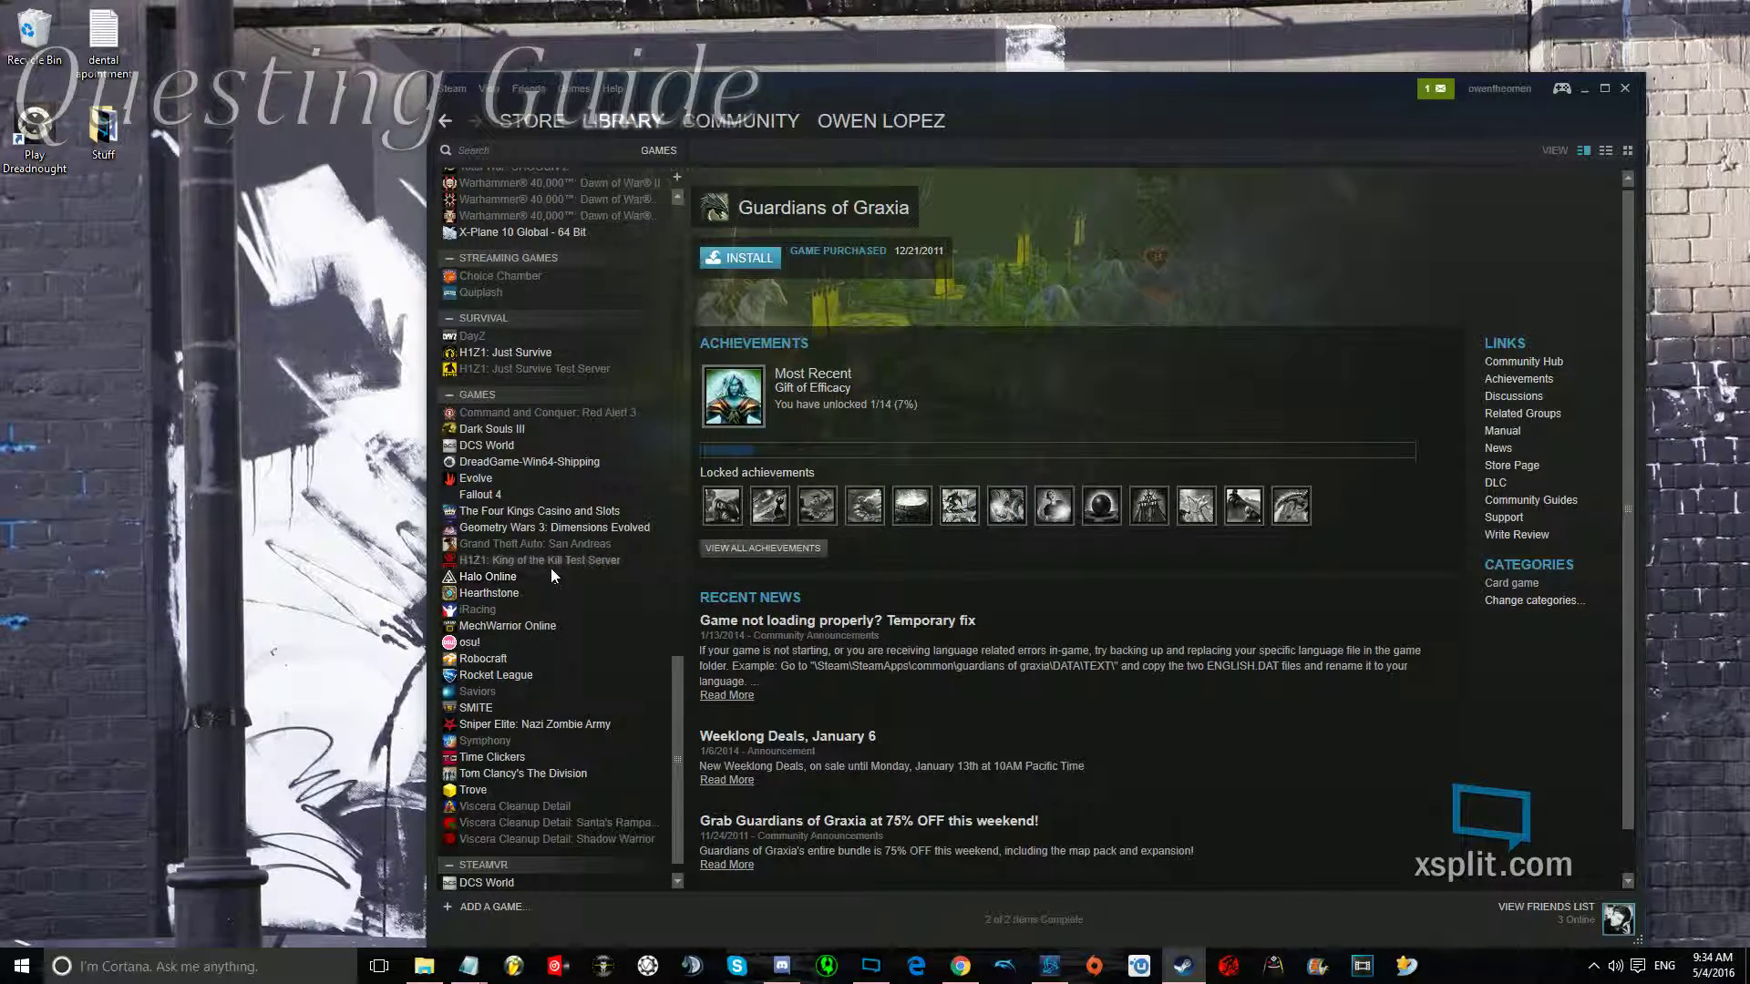
- Open the properties of the Hearthstone shortcut in the Steam library
{"action": "left_click", "coordinate": [544, 591]}
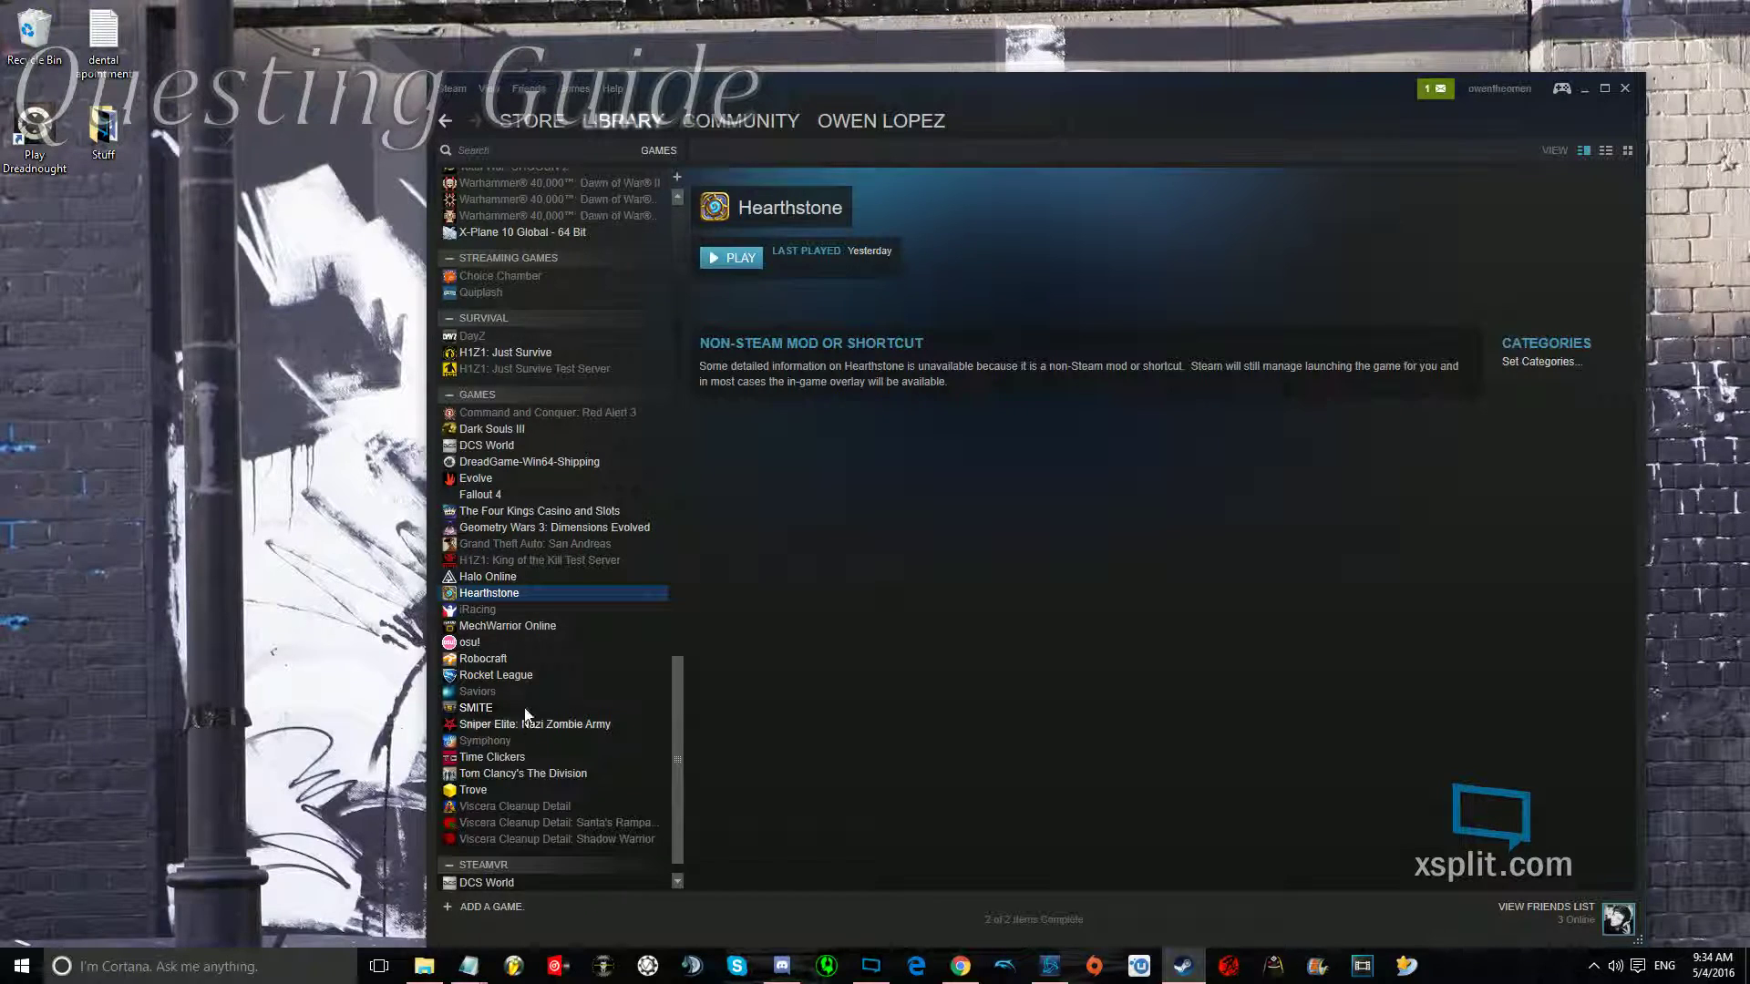
{"action": "right_click", "coordinate": [516, 590]}
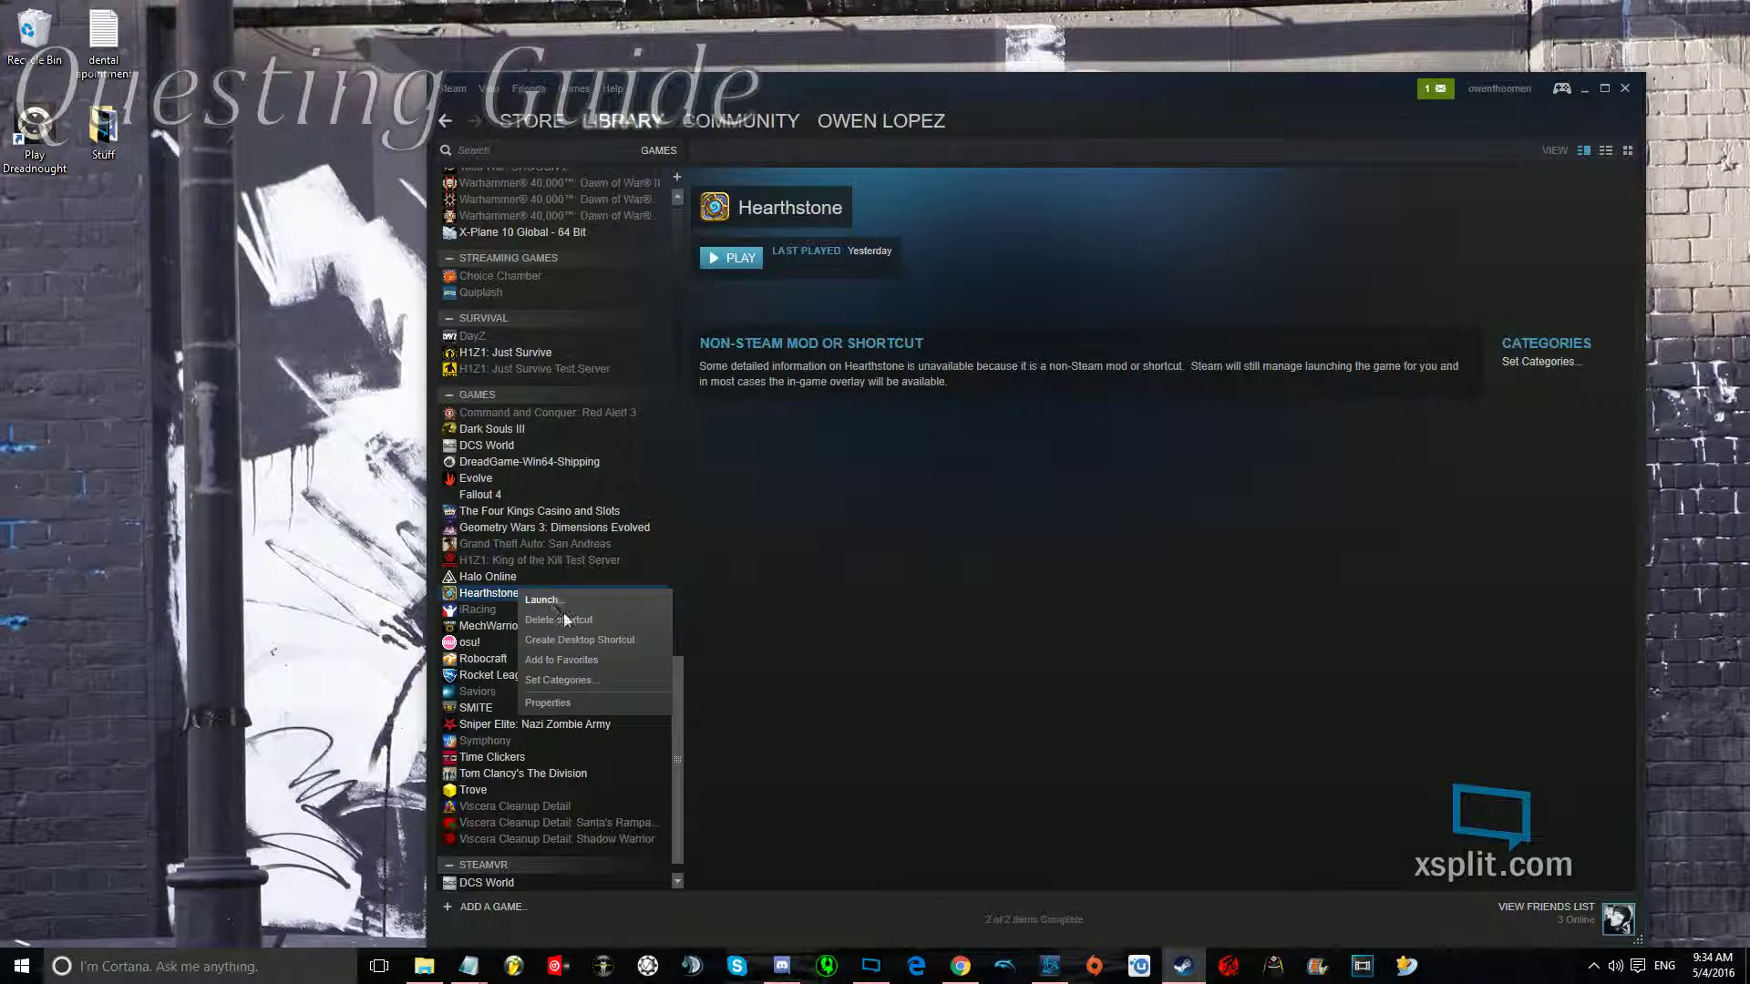
{"action": "left_click", "coordinate": [600, 705]}
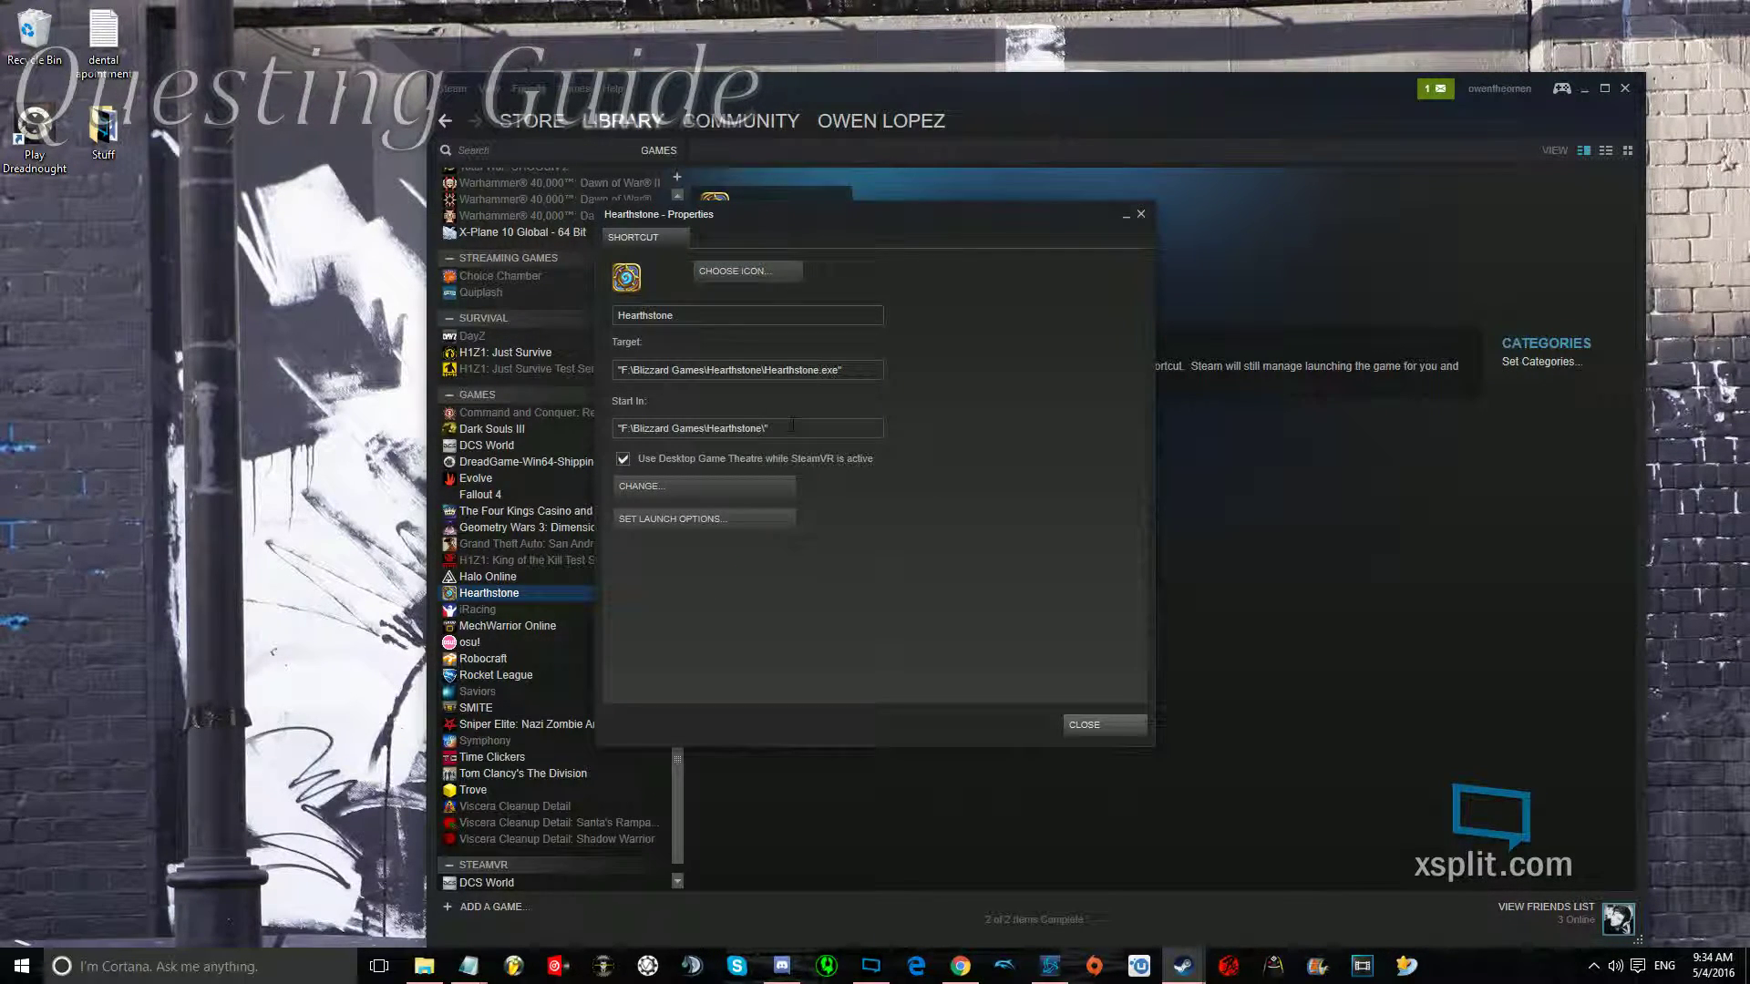
- Replace the shortcut's Target with "C:\Windows\System32\cscript.exe", copied from the Notepad notes
{"action": "key", "text": "alt+Tab"}
{"action": "key", "text": "alt+Tab"}
{"action": "key", "text": "alt+Tab"}
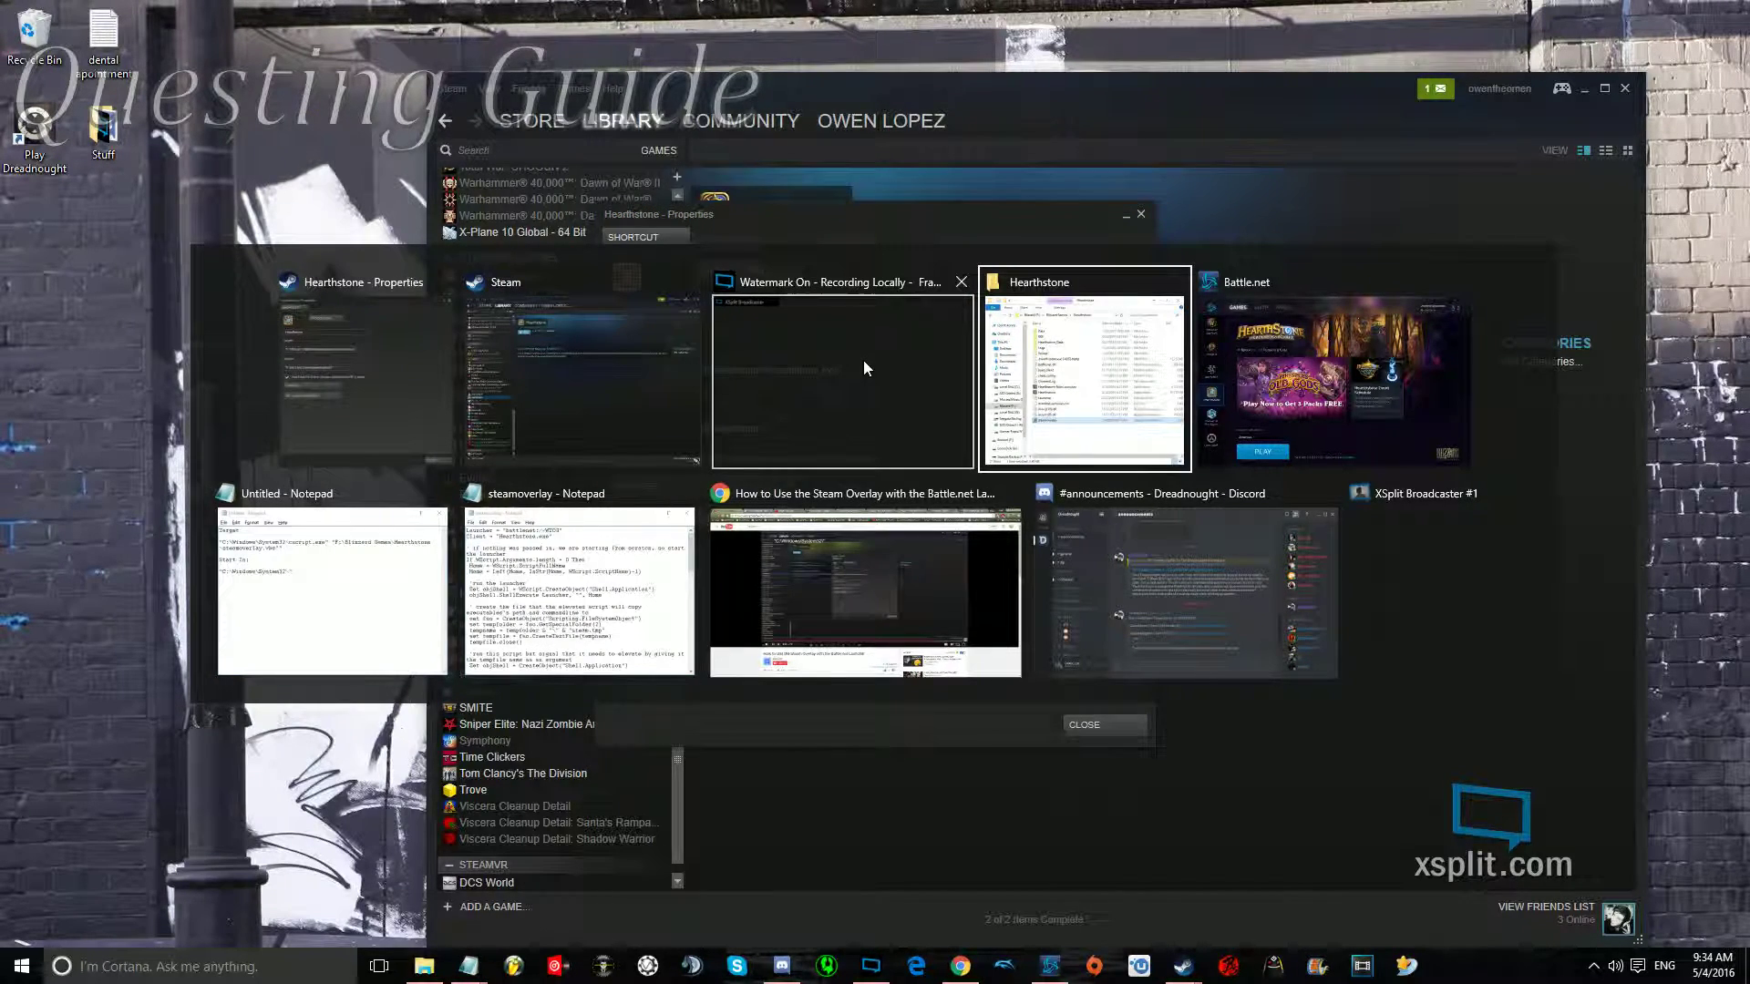
{"action": "key", "text": "alt+Tab"}
{"action": "key", "text": "alt+Tab"}
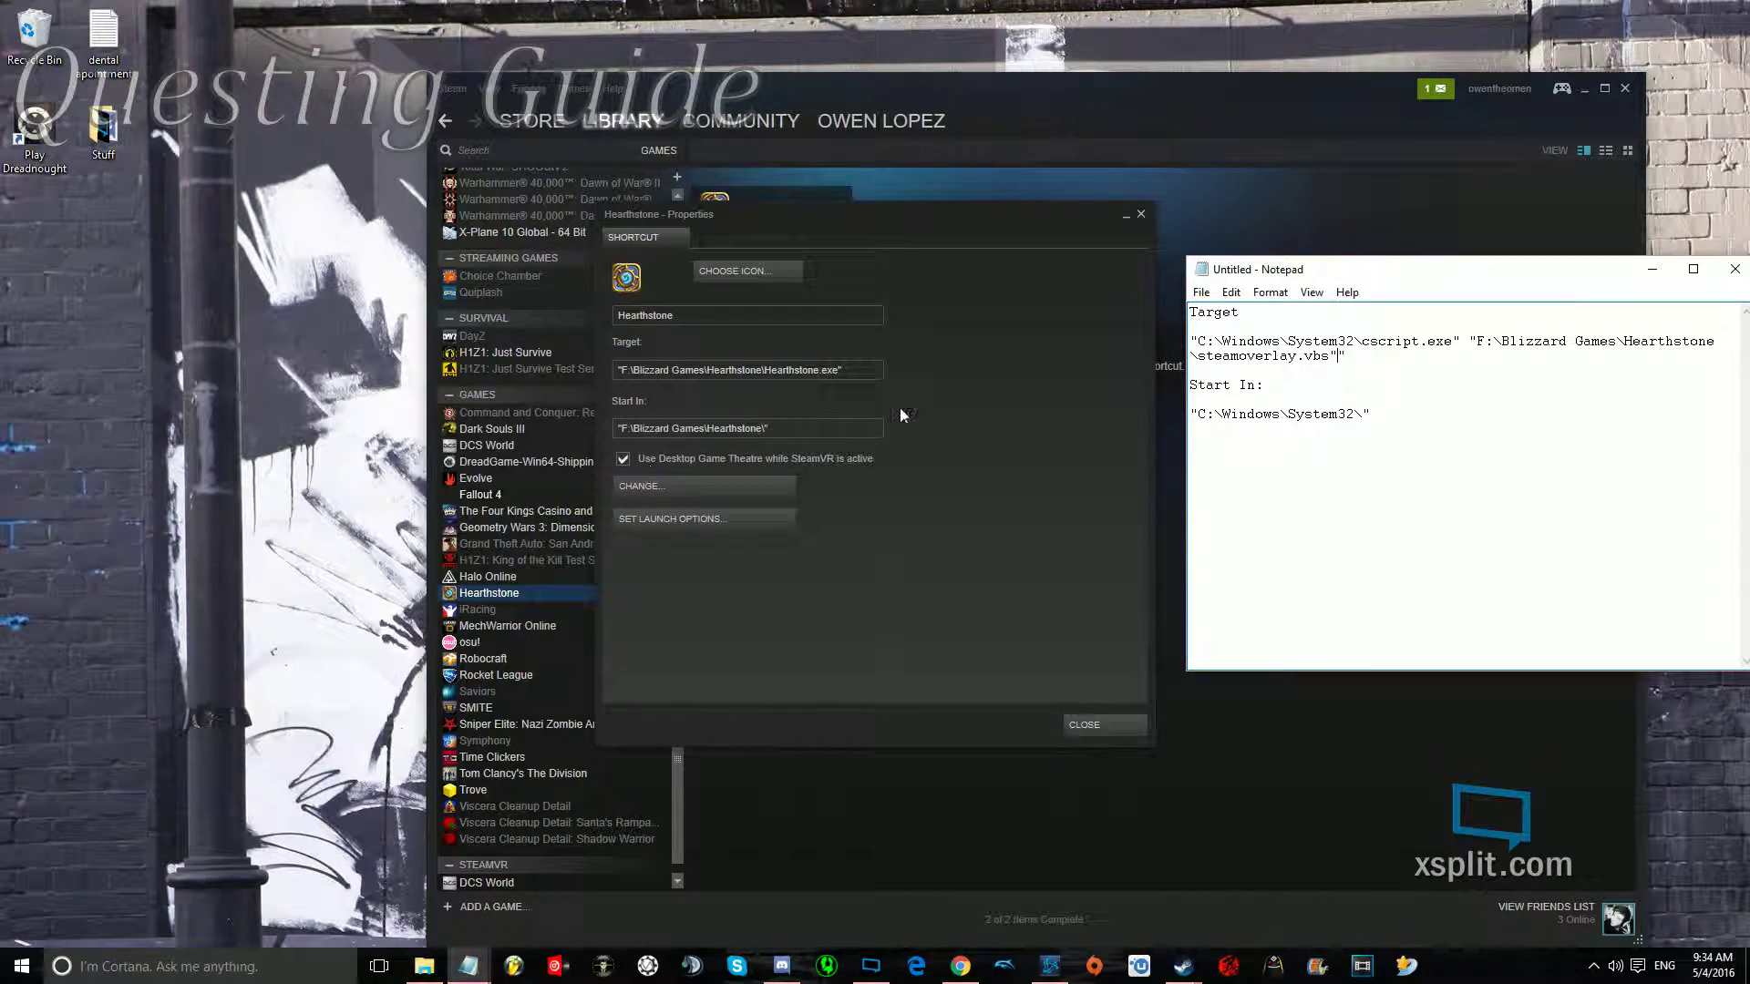
{"action": "left_click_drag", "start_coordinate": [1461, 339], "coordinate": [1190, 341]}
{"action": "key", "text": "ctrl+c"}
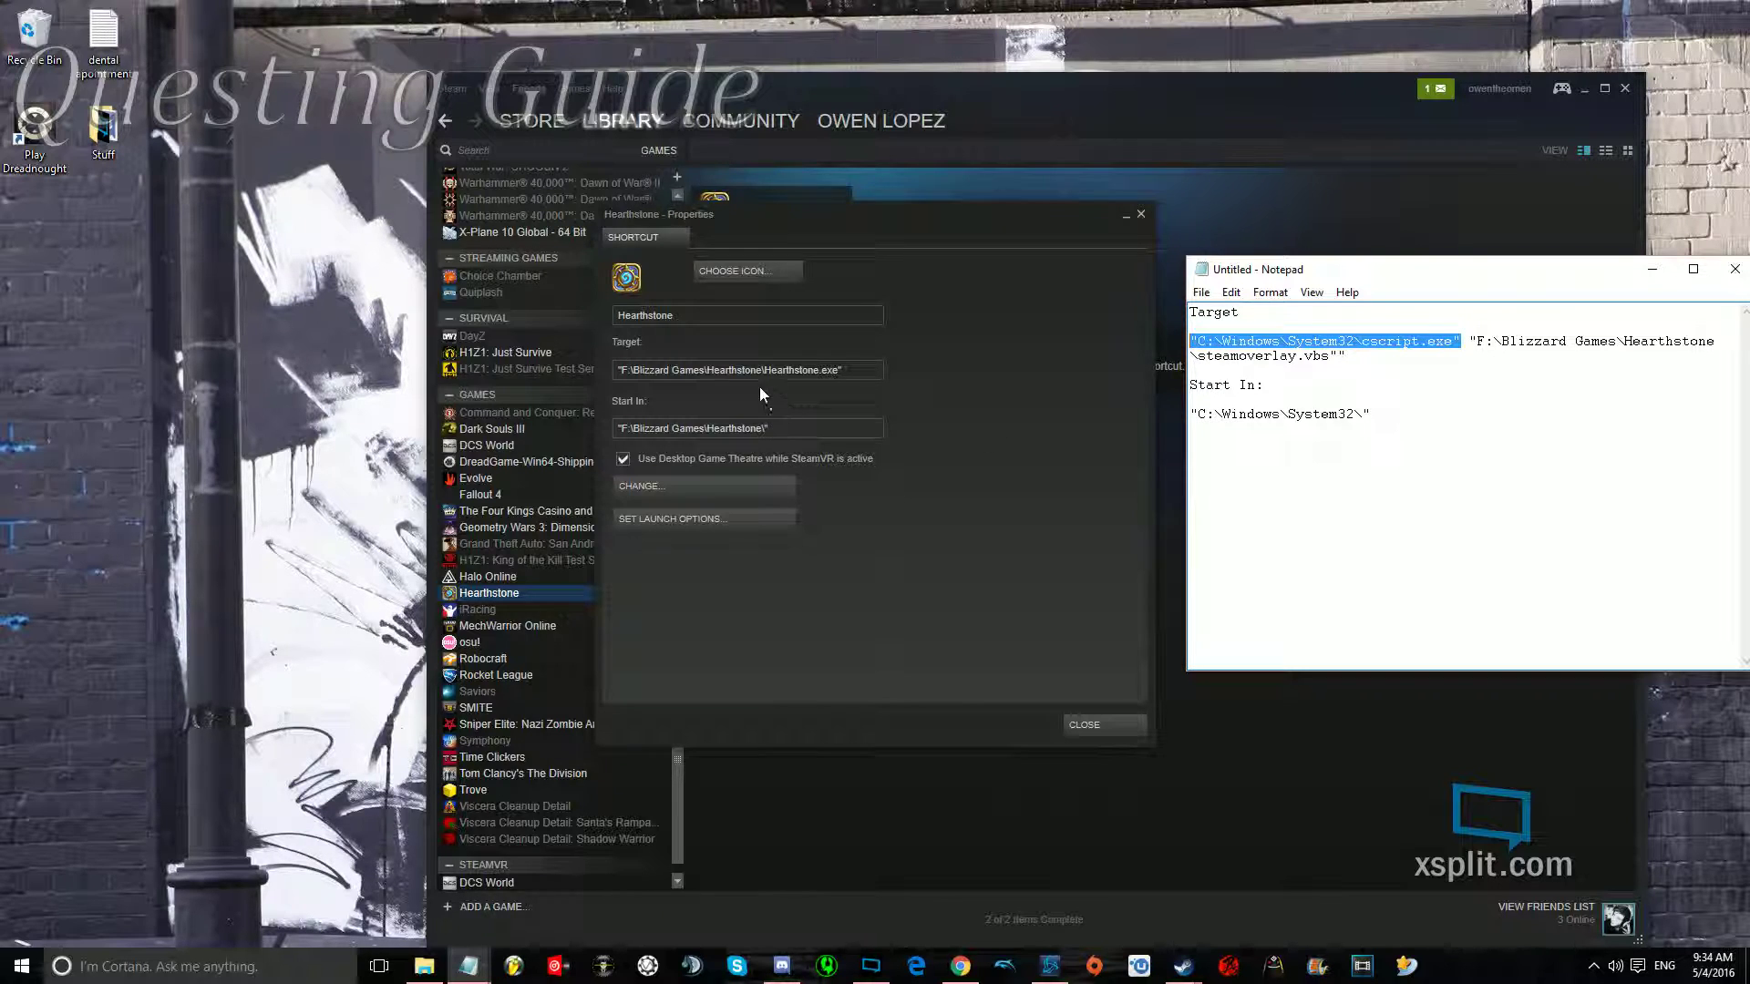
{"action": "left_click", "coordinate": [622, 372]}
{"action": "left_click_drag", "start_coordinate": [857, 372], "coordinate": [547, 372]}
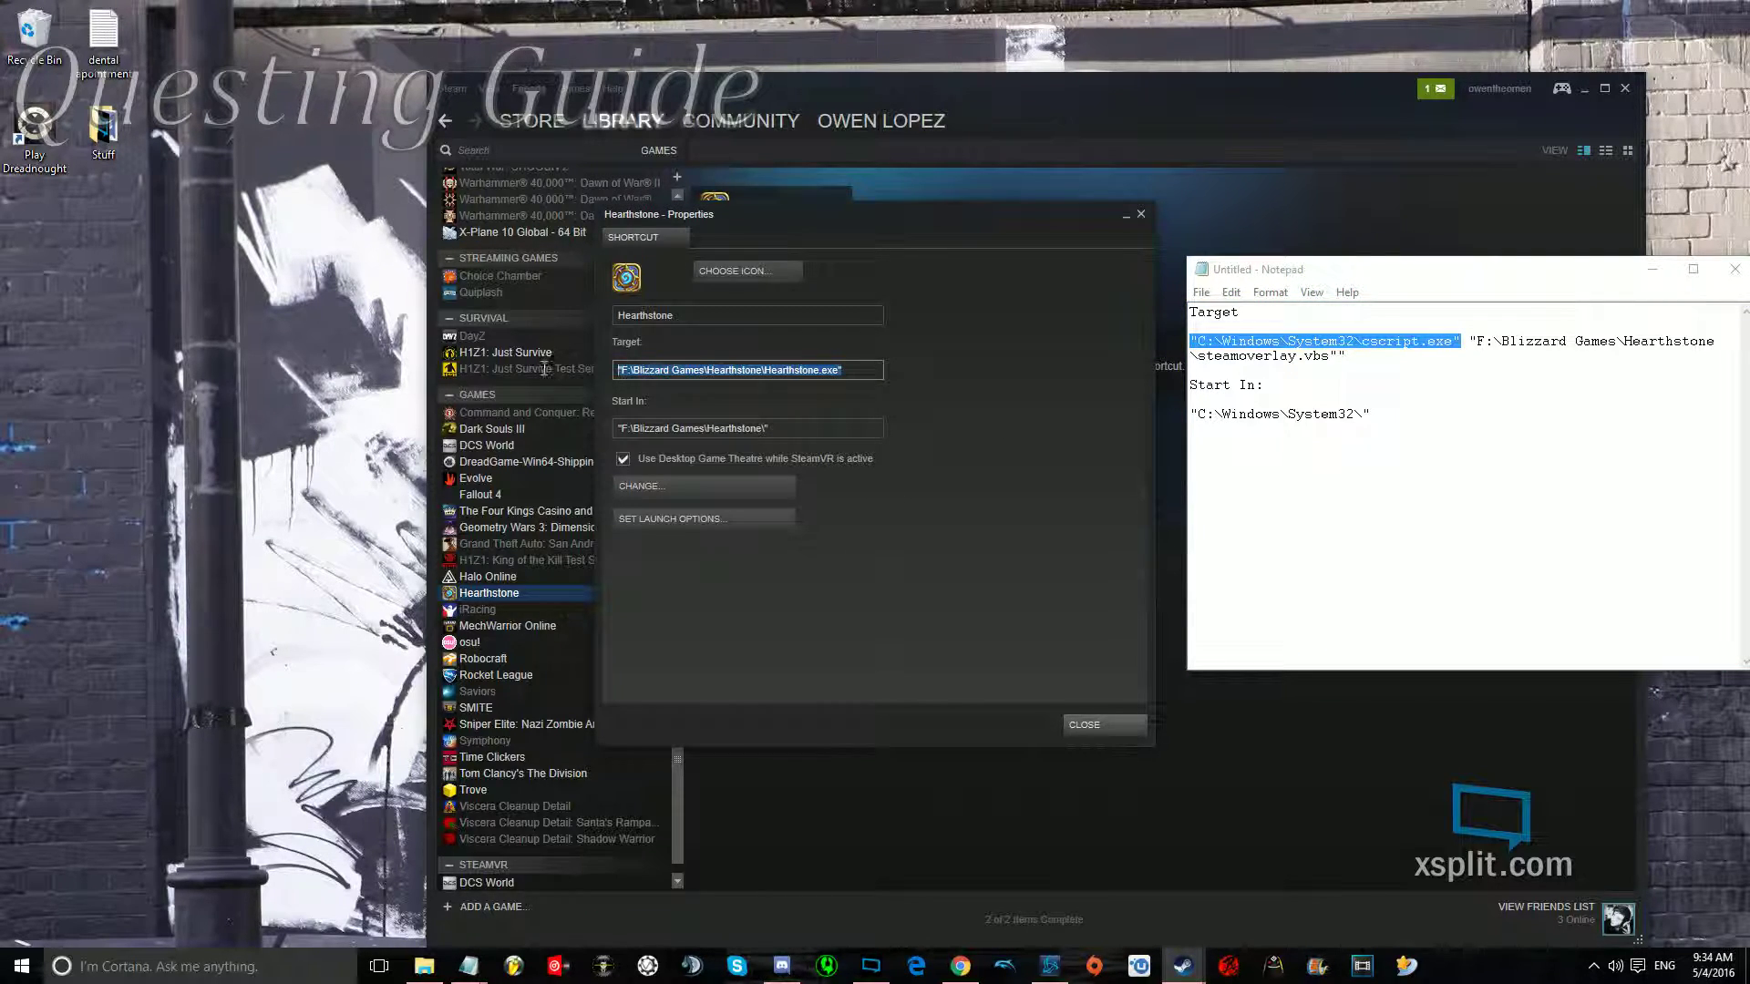
{"action": "key", "text": "ctrl+v"}
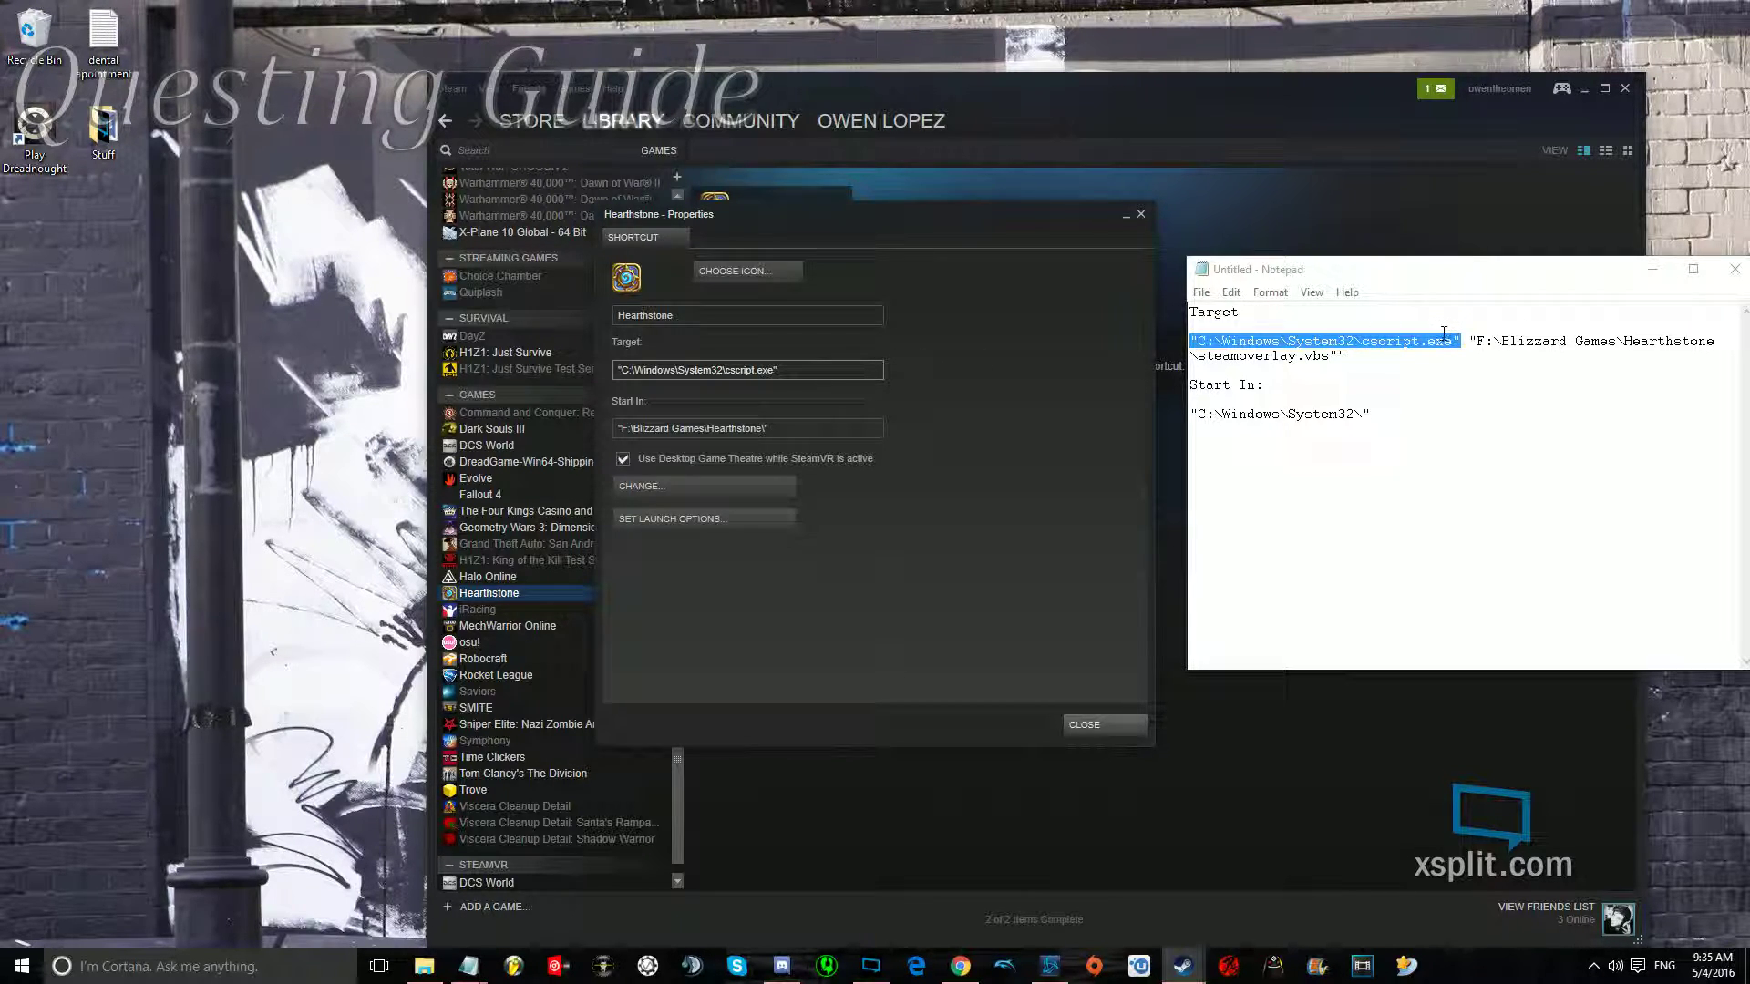
- Select the full quoted "F:\Blizzard Games\Hearthstone\steamoverlay.vbs" path in the Notepad notes
{"action": "left_click", "coordinate": [1473, 341]}
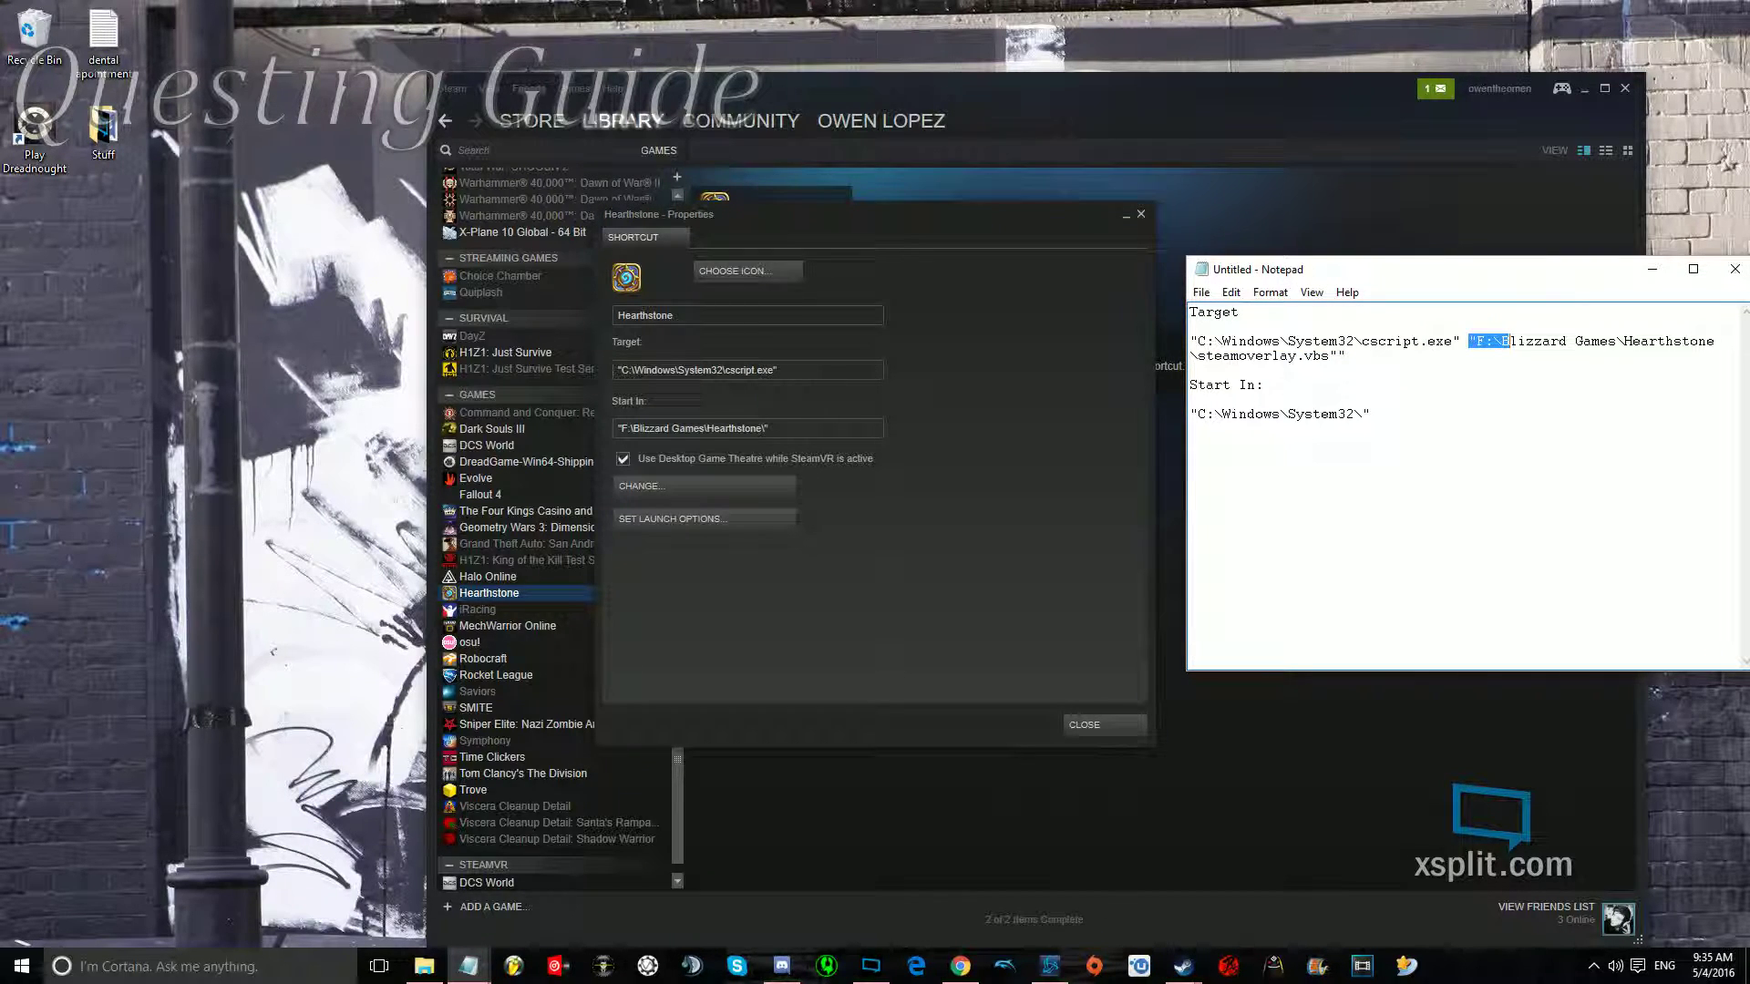
{"action": "mouse_move", "coordinate": [1507, 343]}
{"action": "left_mouse_down"}
{"action": "mouse_move", "coordinate": [1711, 343]}
{"action": "mouse_move", "coordinate": [1347, 357]}
{"action": "left_mouse_up"}
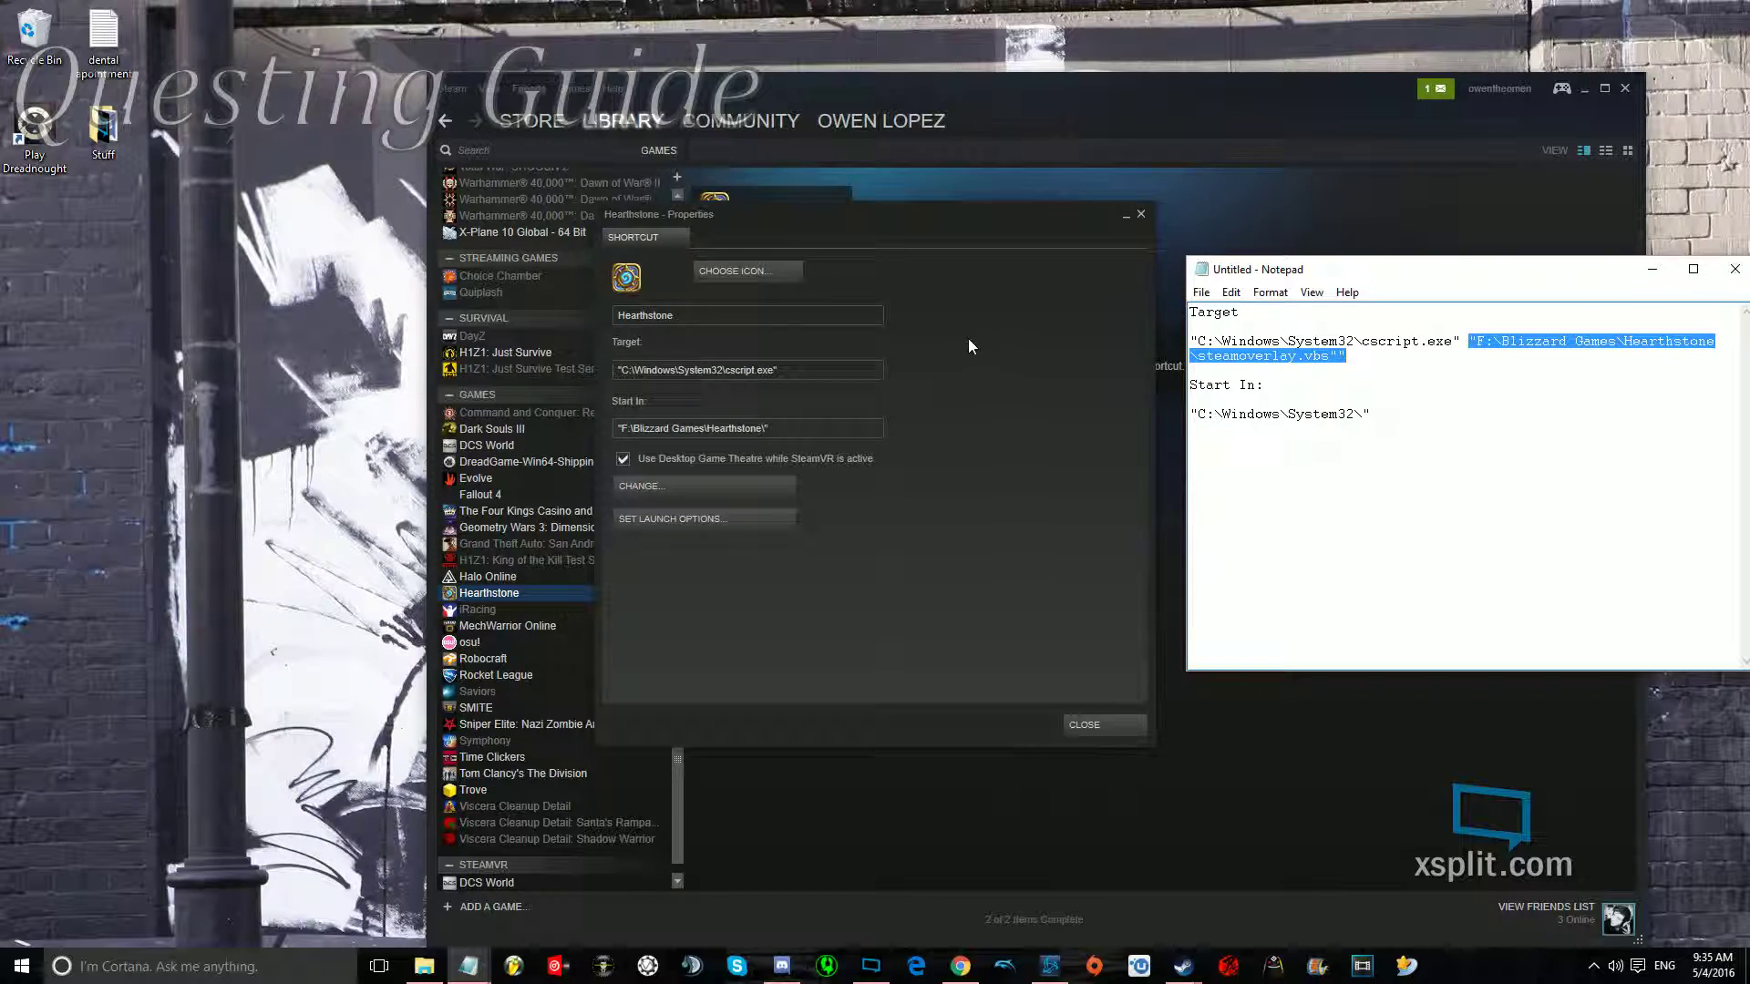
{"action": "left_click", "coordinate": [1721, 343]}
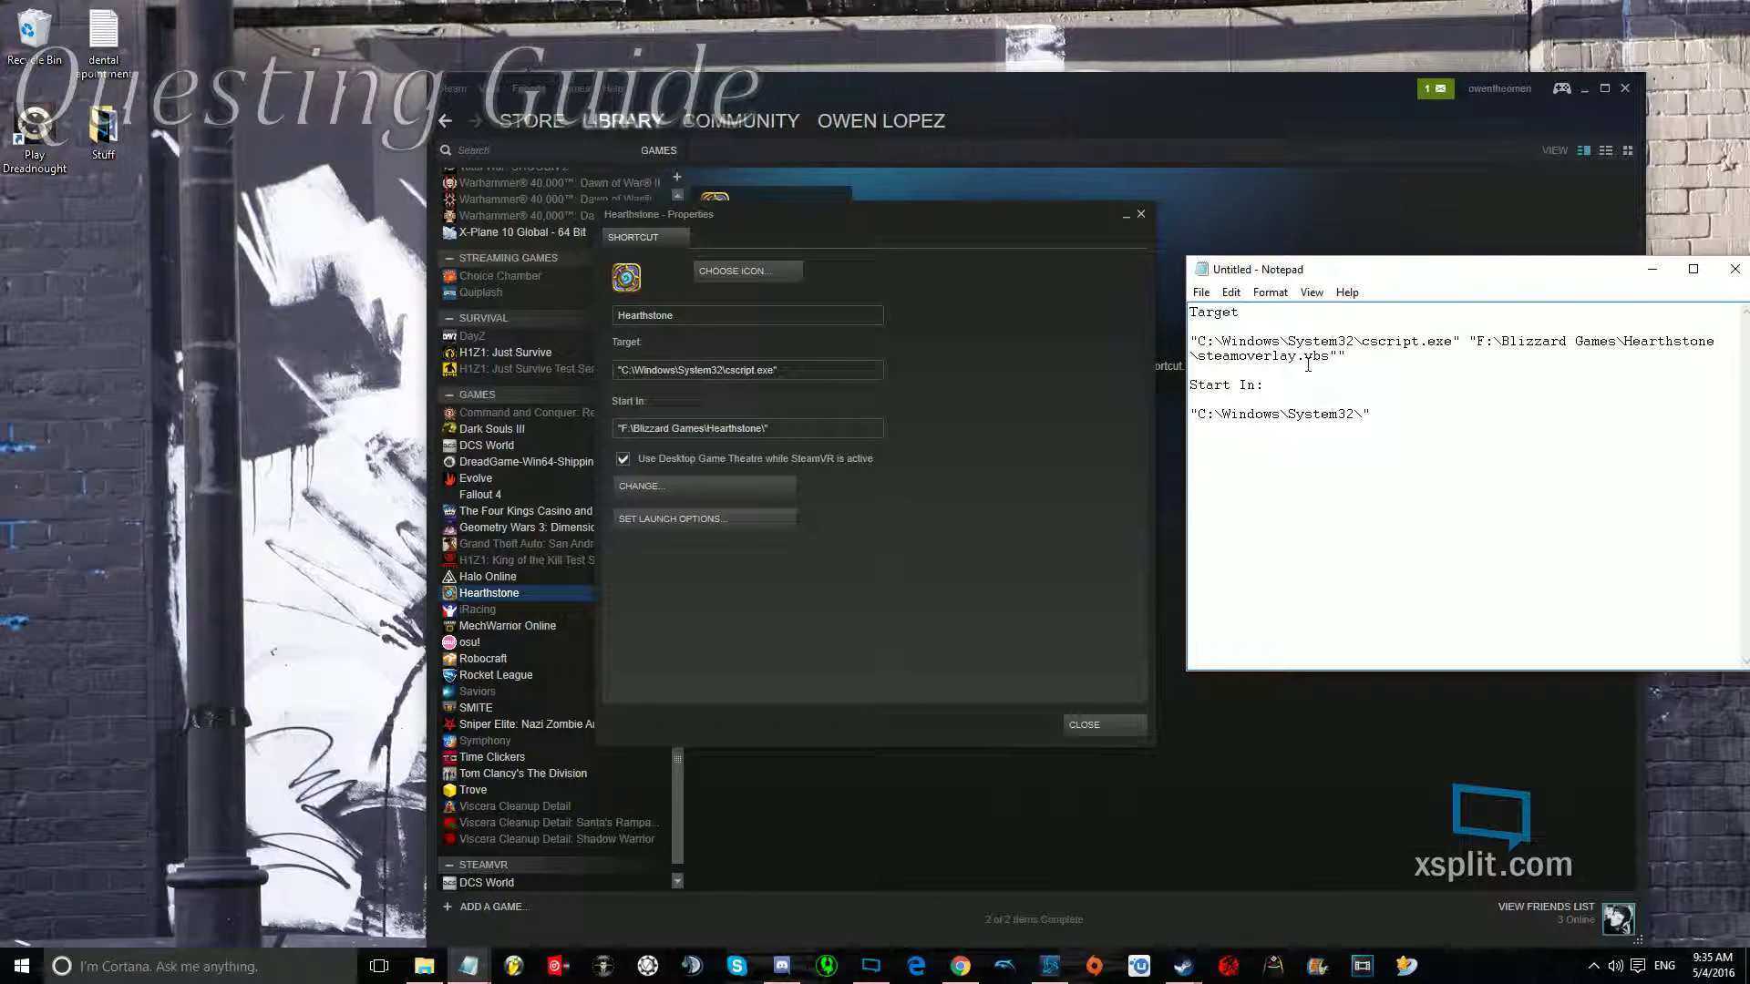
{"action": "left_click_drag", "start_coordinate": [1459, 361], "coordinate": [1470, 338]}
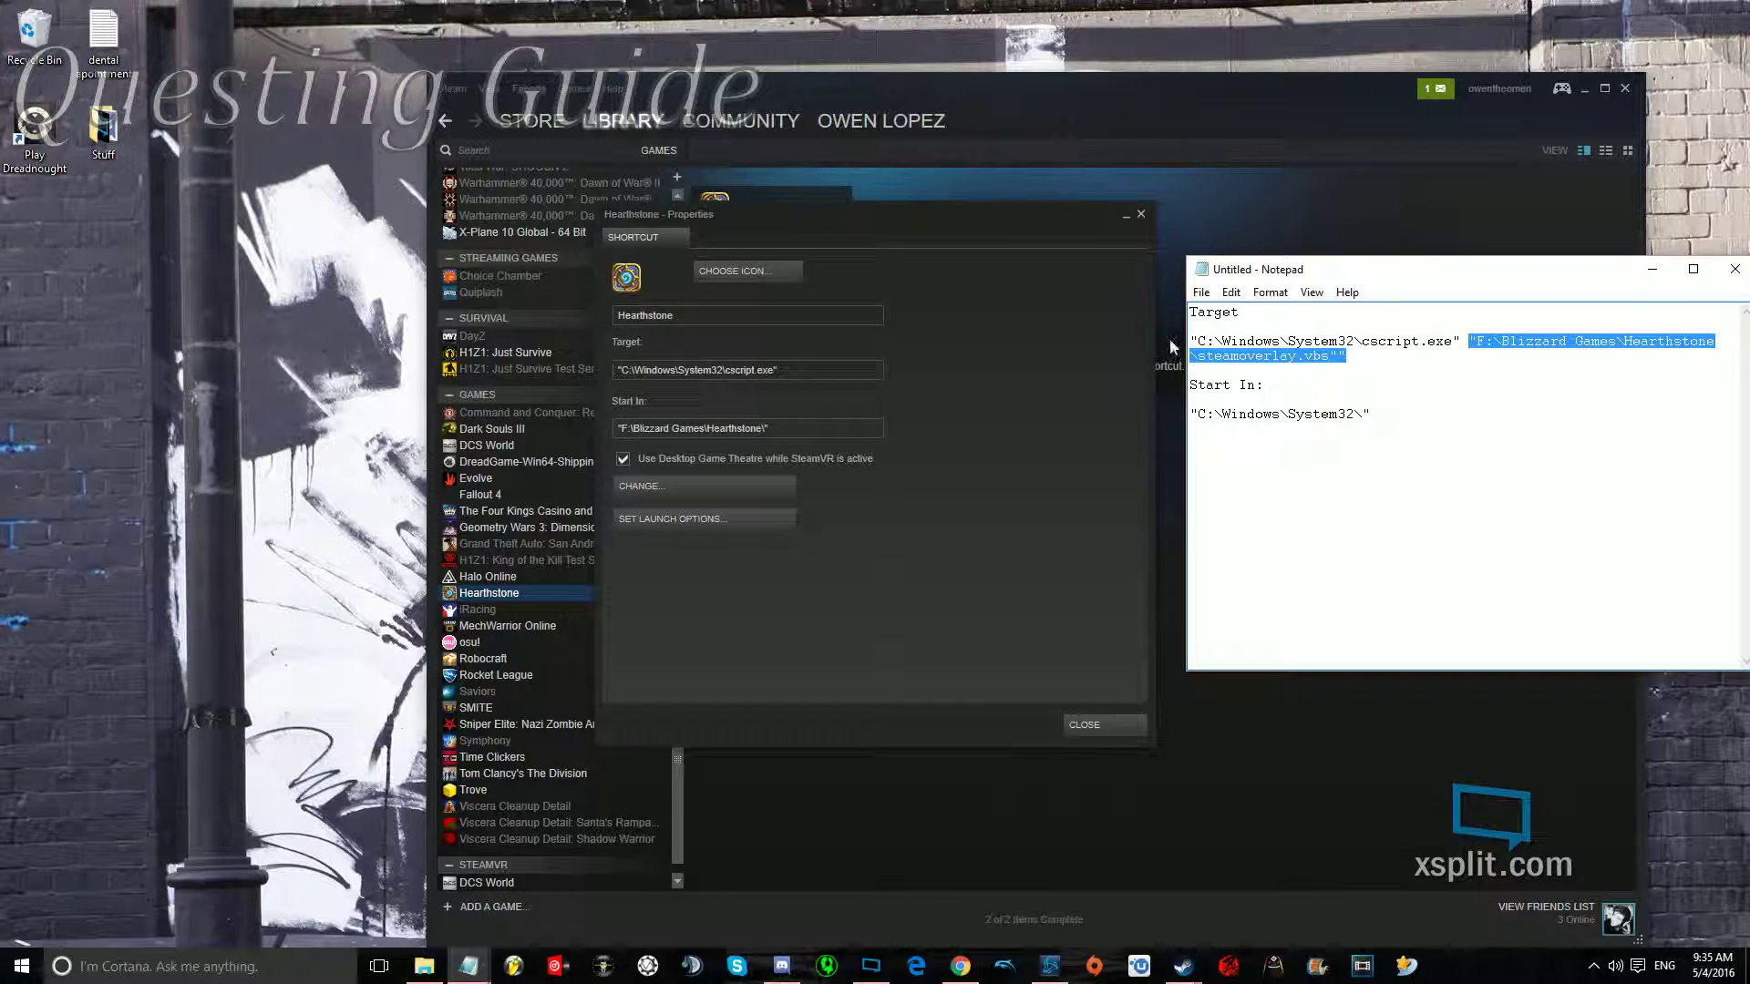
{"action": "left_click", "coordinate": [1346, 358]}
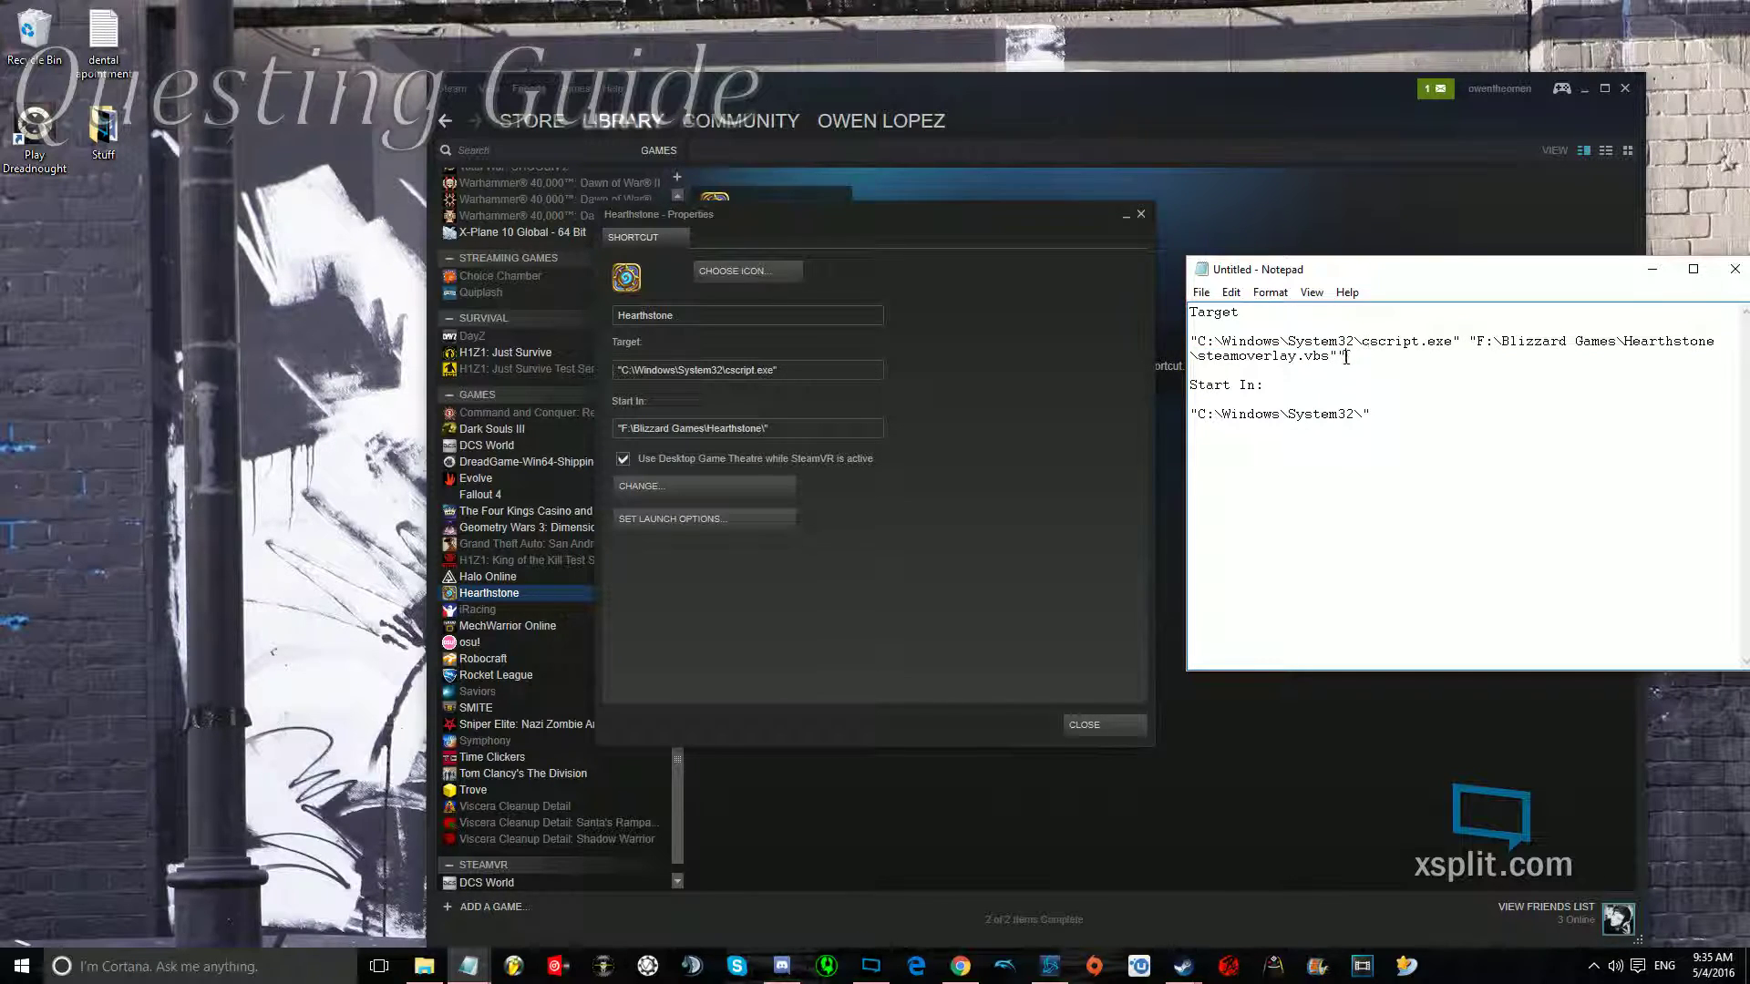
{"action": "left_click_drag", "start_coordinate": [1330, 358], "coordinate": [1346, 357]}
{"action": "left_click", "coordinate": [1337, 358]}
{"action": "left_click_drag", "start_coordinate": [1347, 359], "coordinate": [1470, 342]}
{"action": "key", "text": "ctrl+c"}
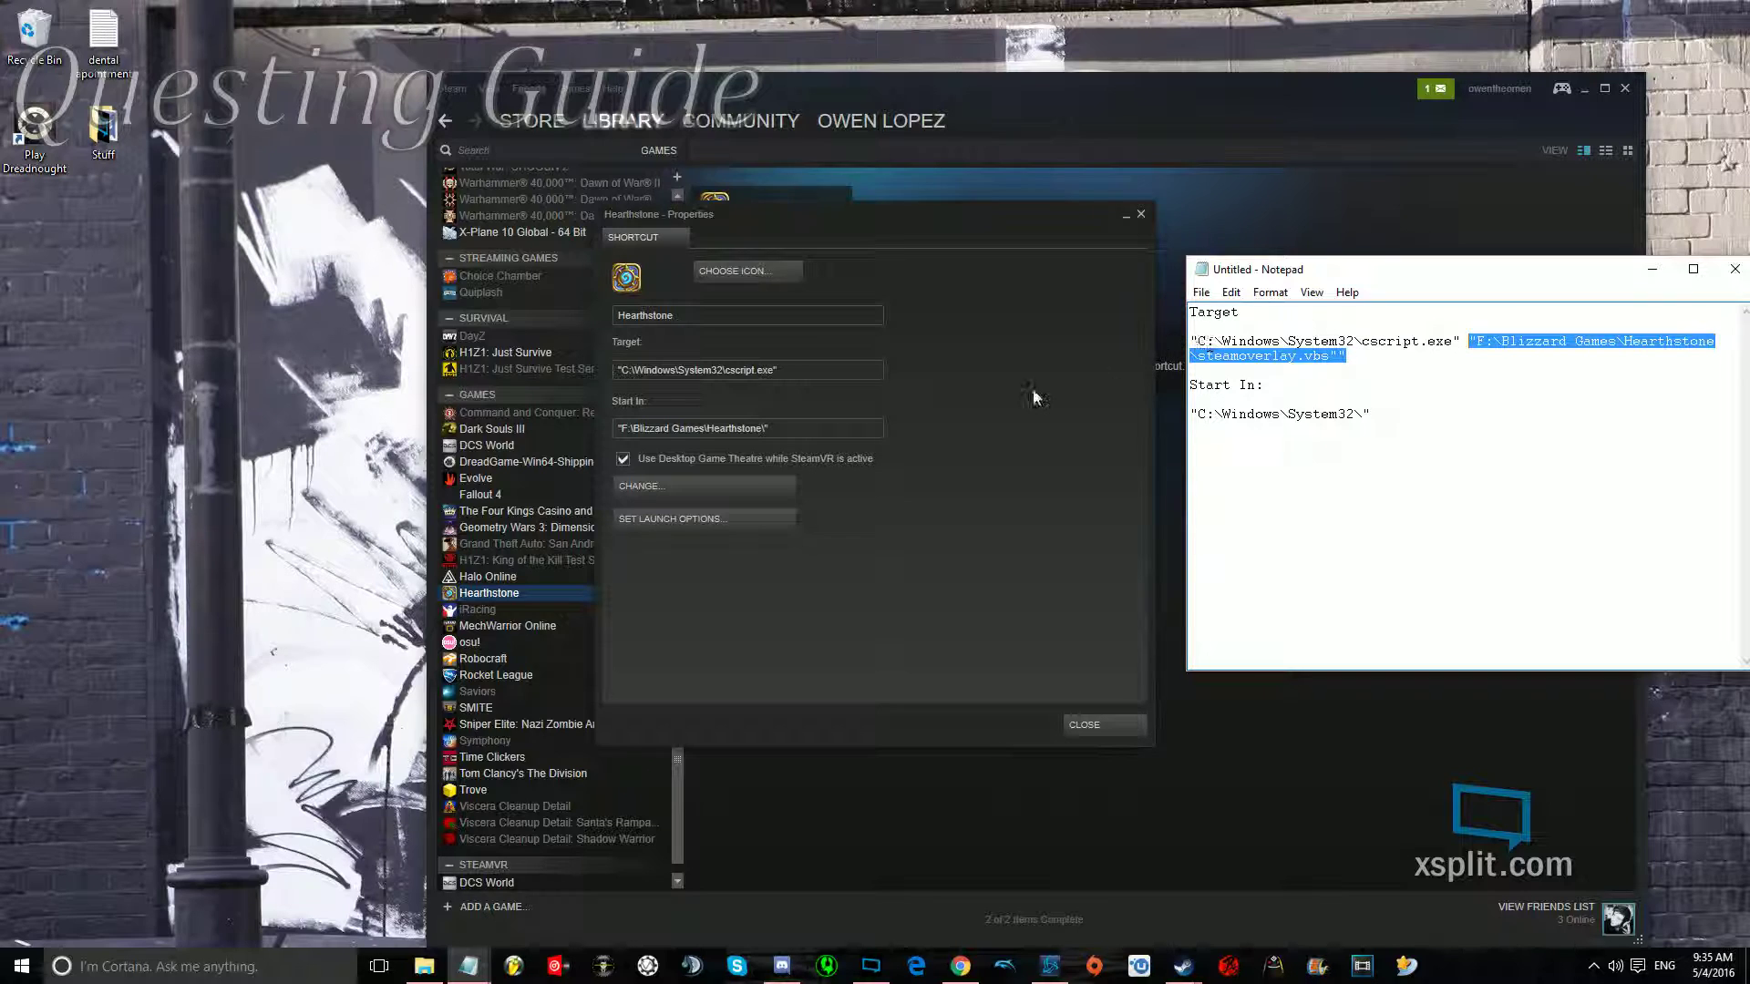
- Append the steamoverlay.vbs script path after cscript.exe in the shortcut's Target
{"action": "left_click", "coordinate": [804, 369]}
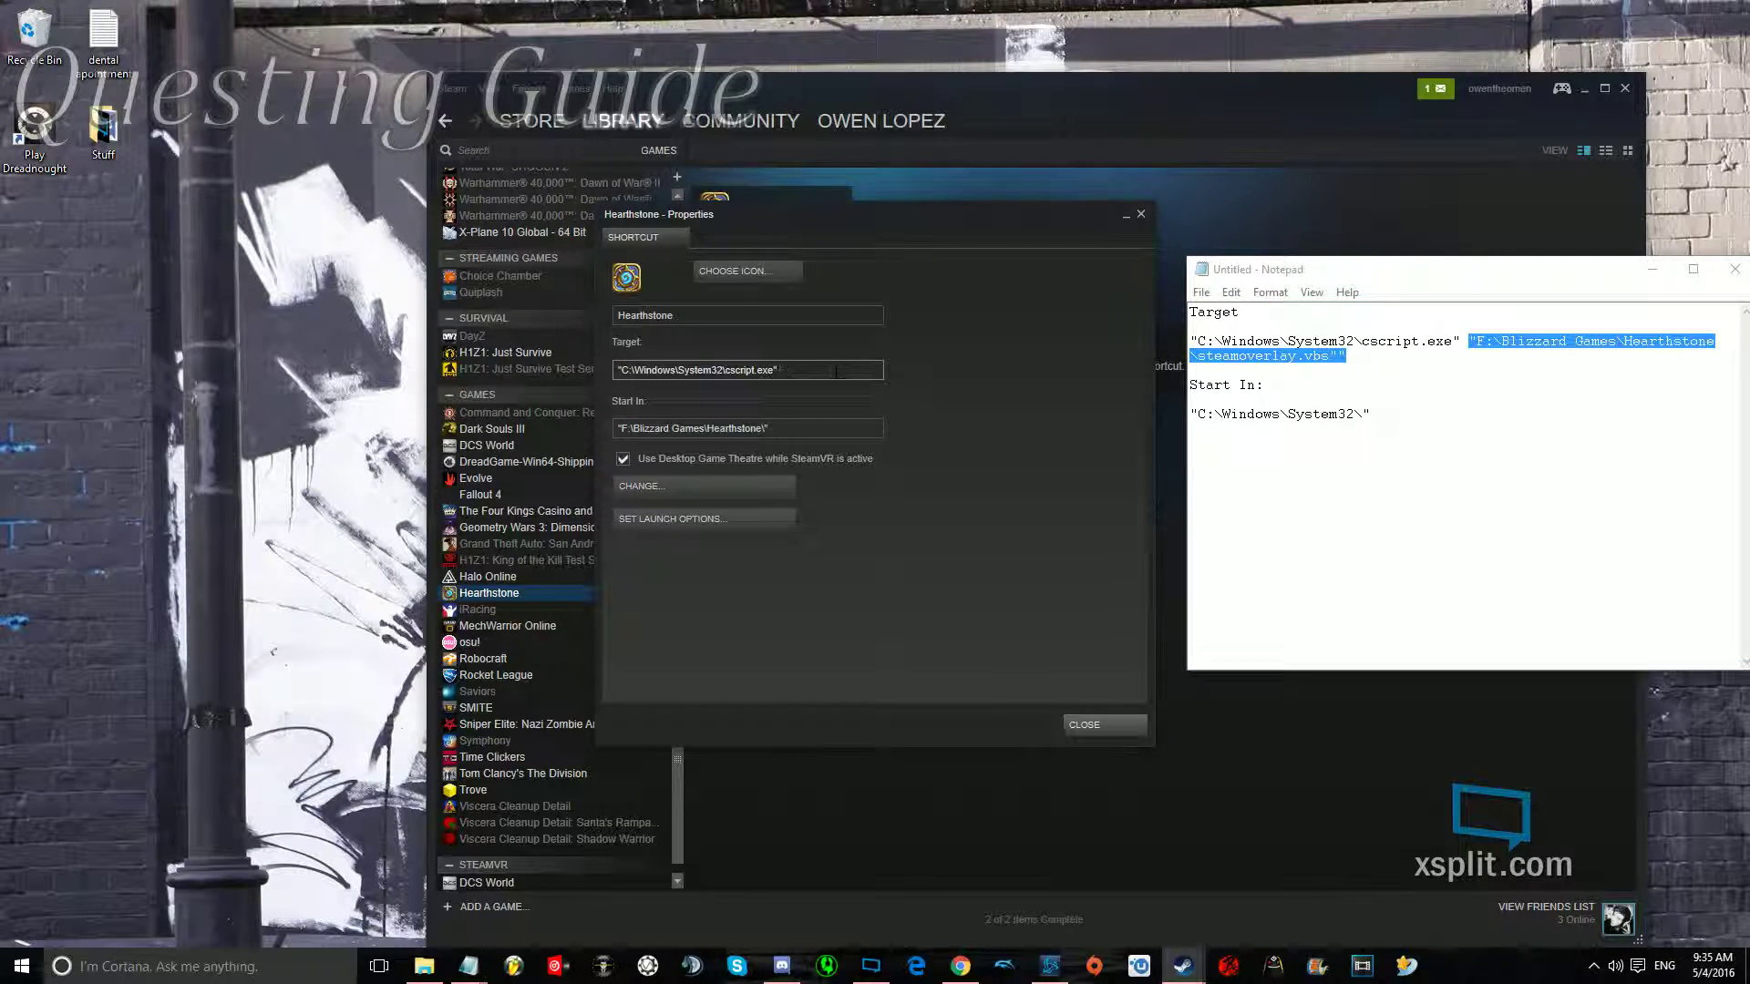
{"action": "key", "text": "ctrl+v"}
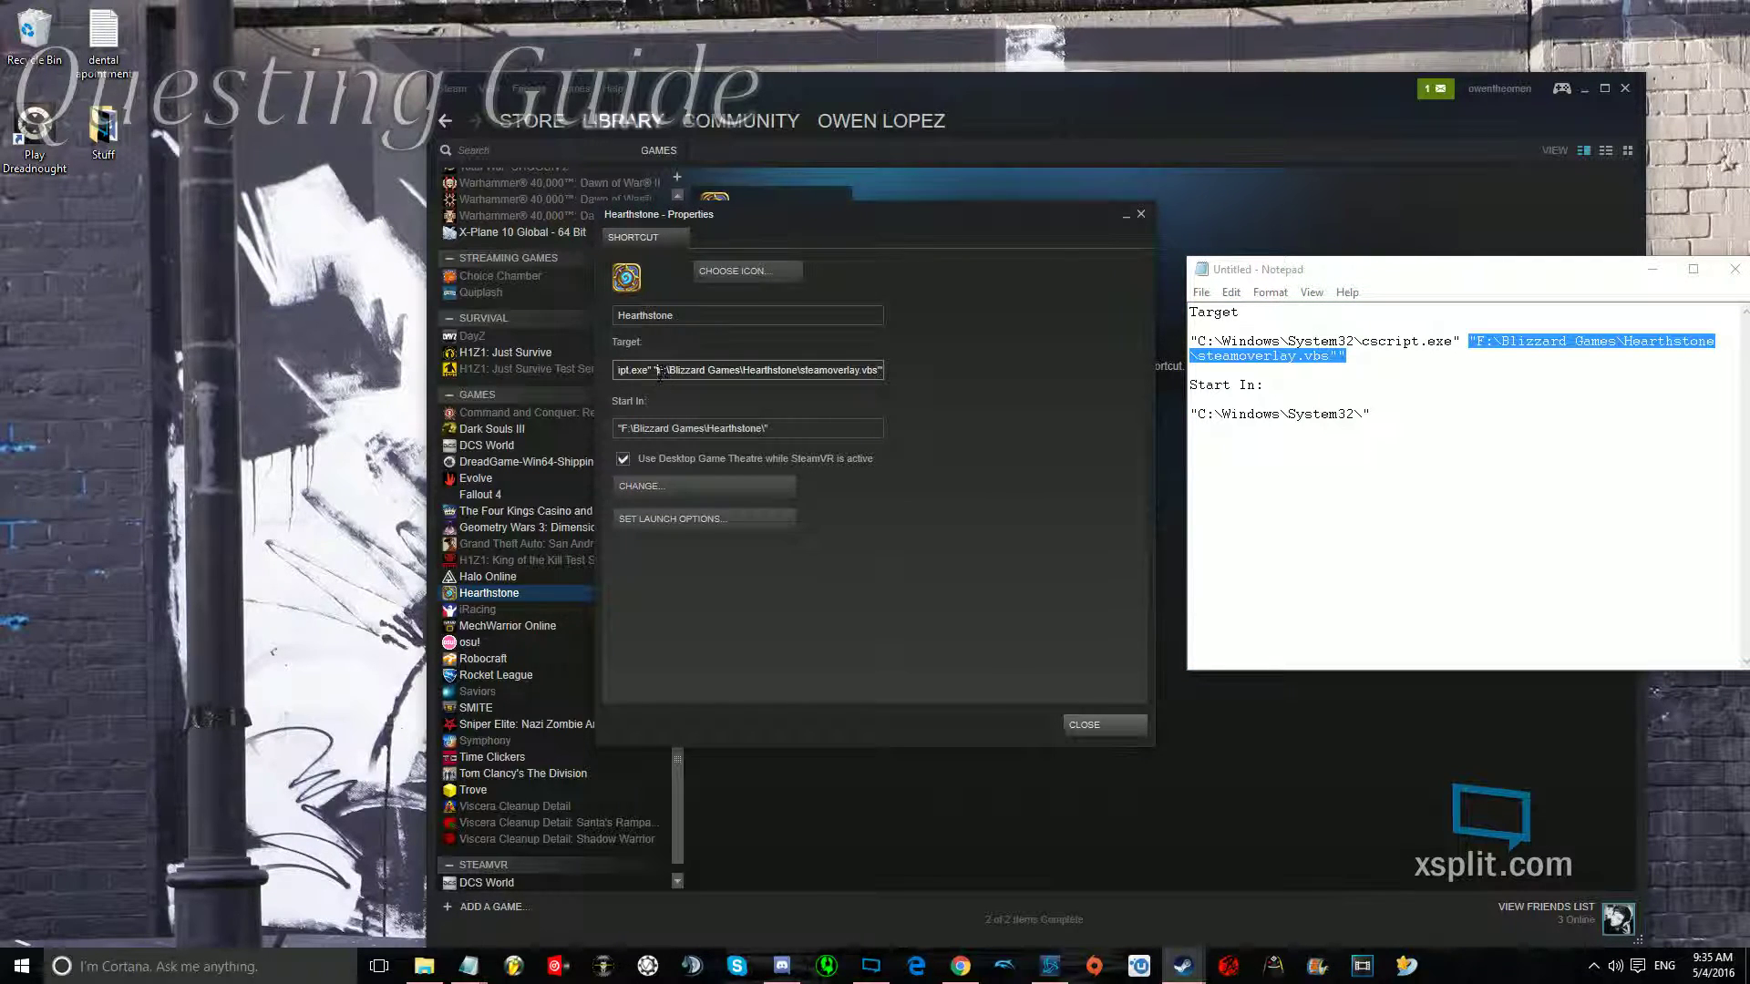
{"action": "left_click", "coordinate": [653, 370]}
- Set the Start In folder to C:\Windows\System32\ and close the shortcut properties
{"action": "left_click_drag", "start_coordinate": [1371, 415], "coordinate": [1170, 432]}
{"action": "key", "text": "ctrl+c"}
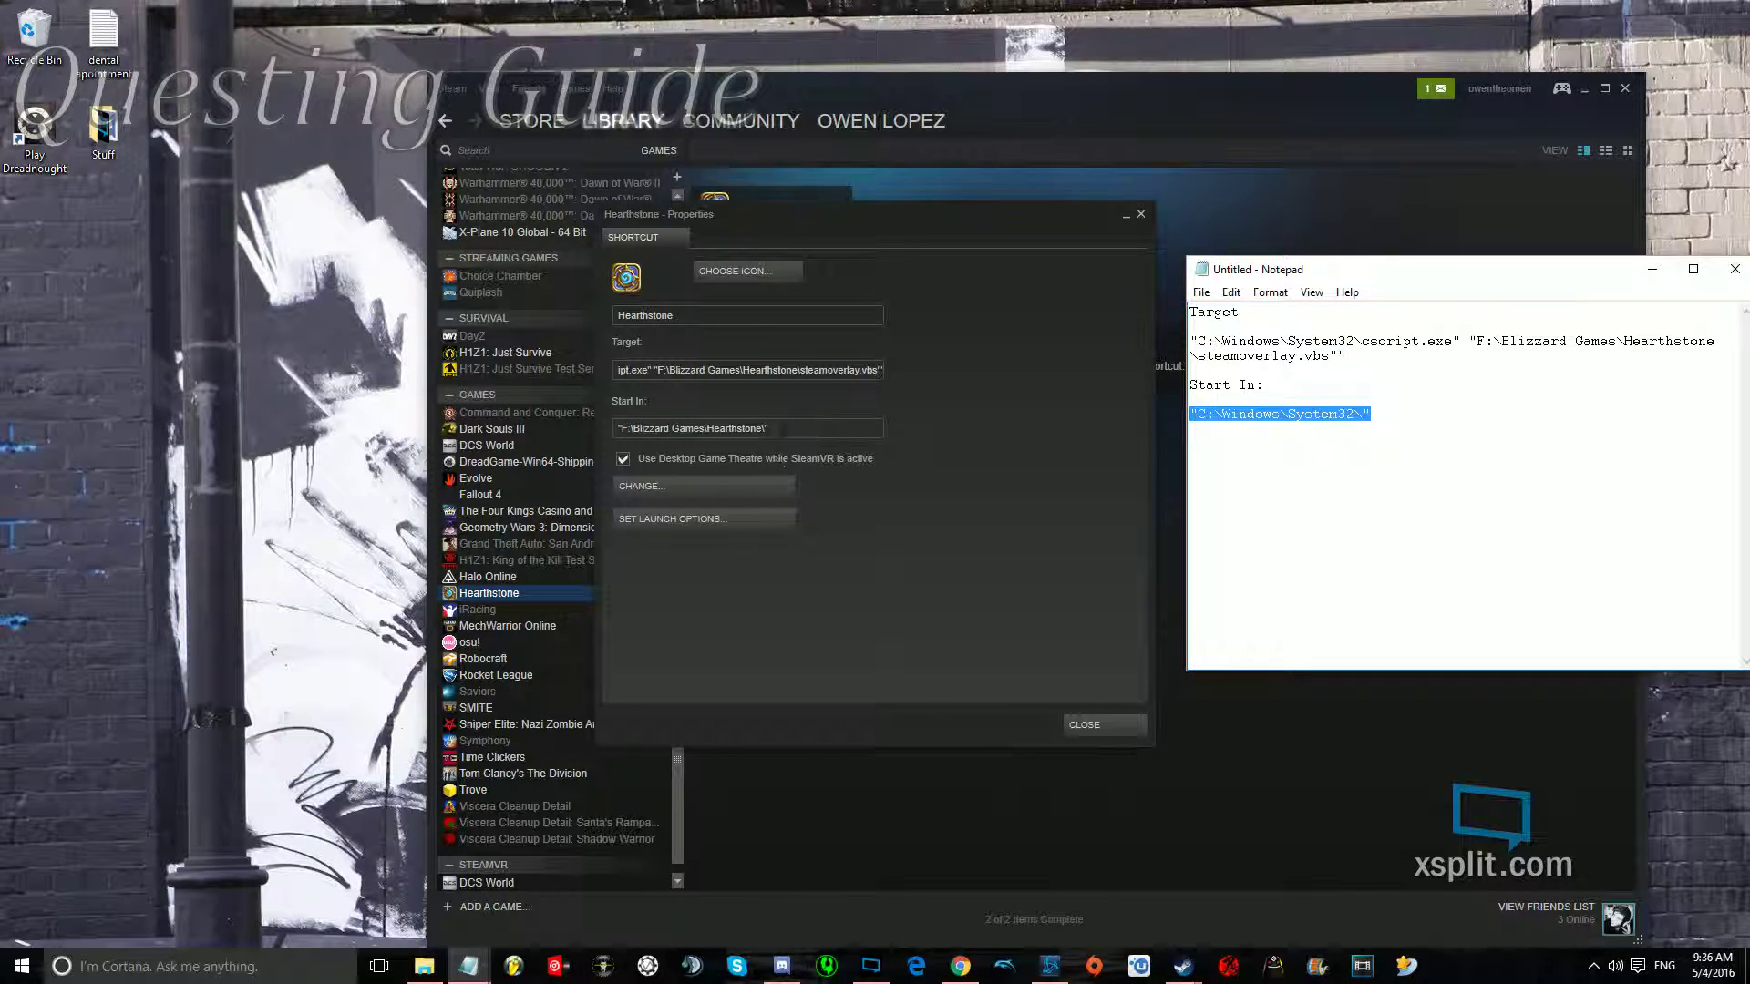
{"action": "left_click_drag", "start_coordinate": [797, 429], "coordinate": [609, 431]}
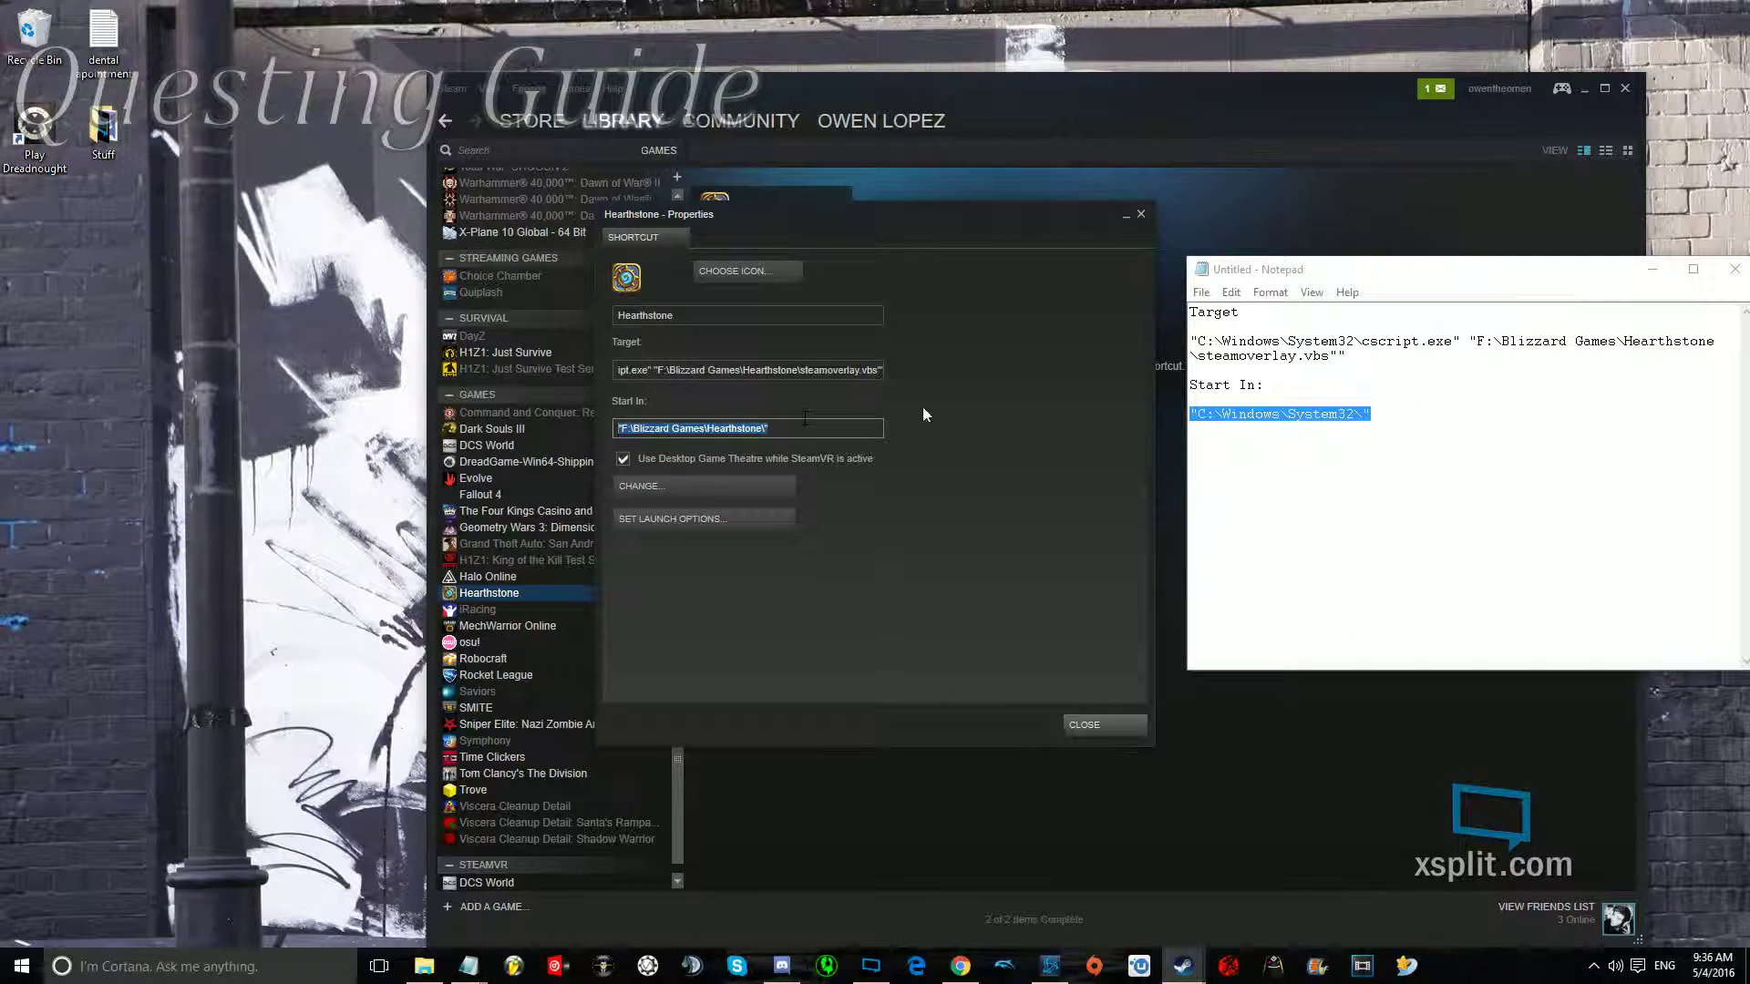
{"action": "key", "text": "ctrl+v"}
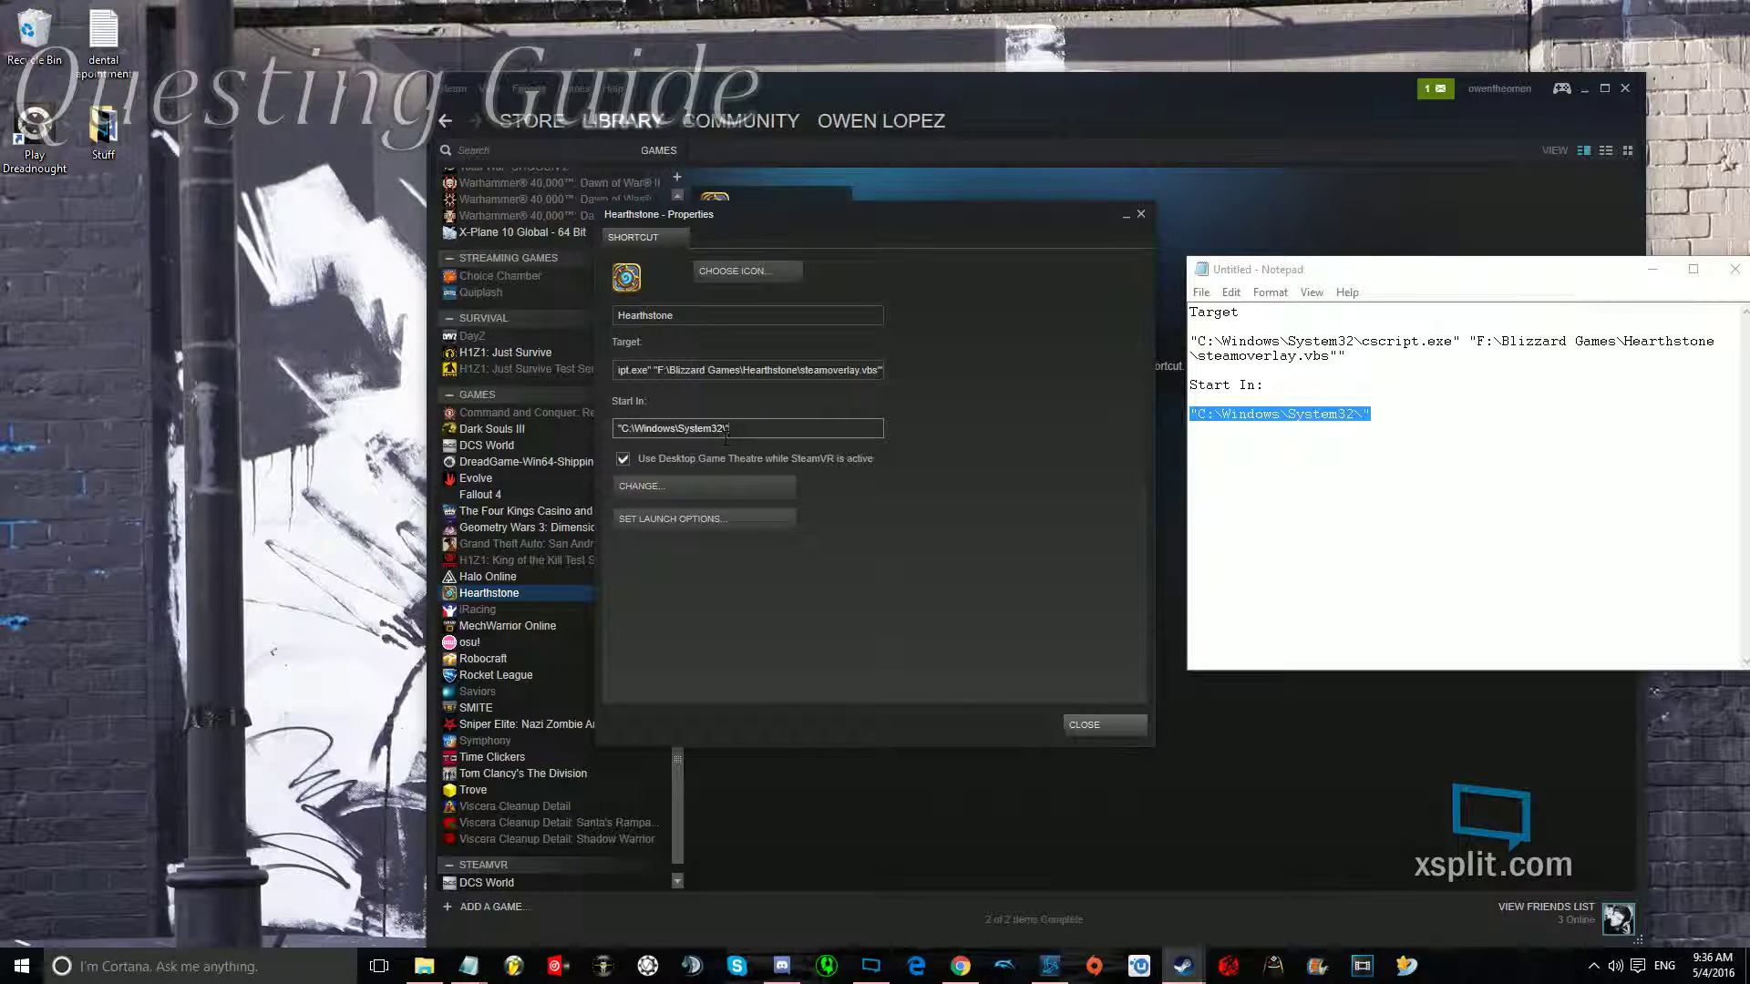
{"action": "left_click", "coordinate": [1112, 725]}
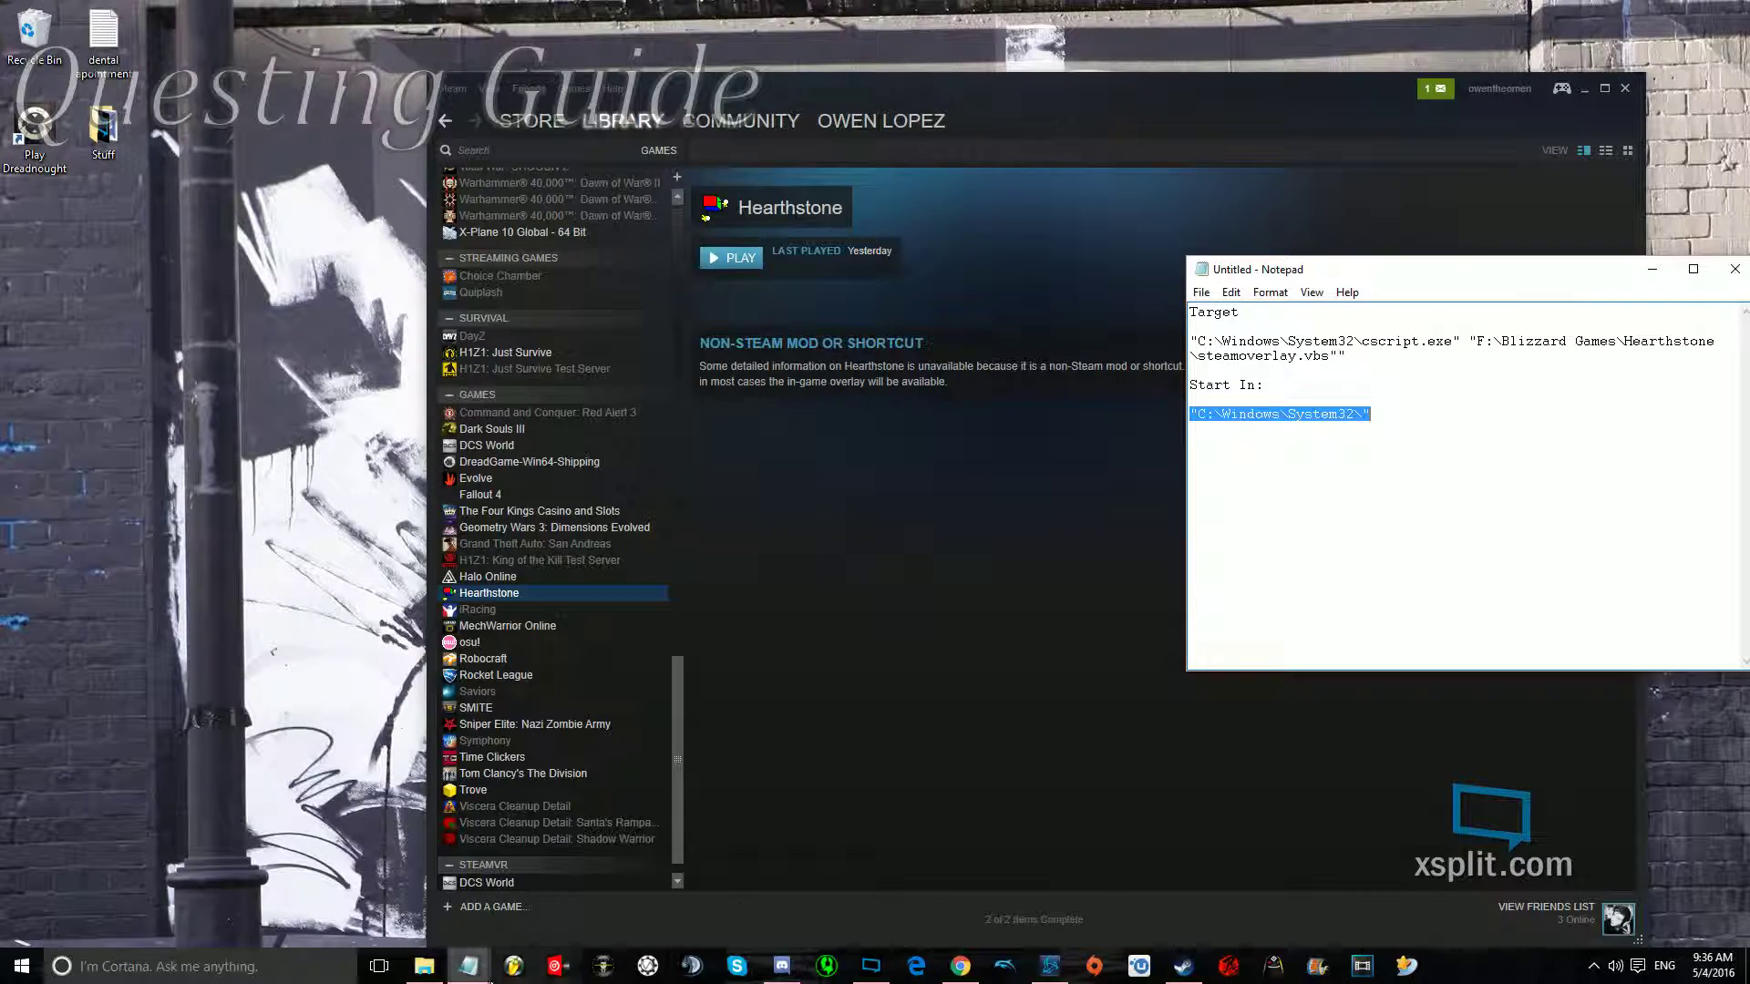
{"action": "mouse_move", "coordinate": [484, 952]}
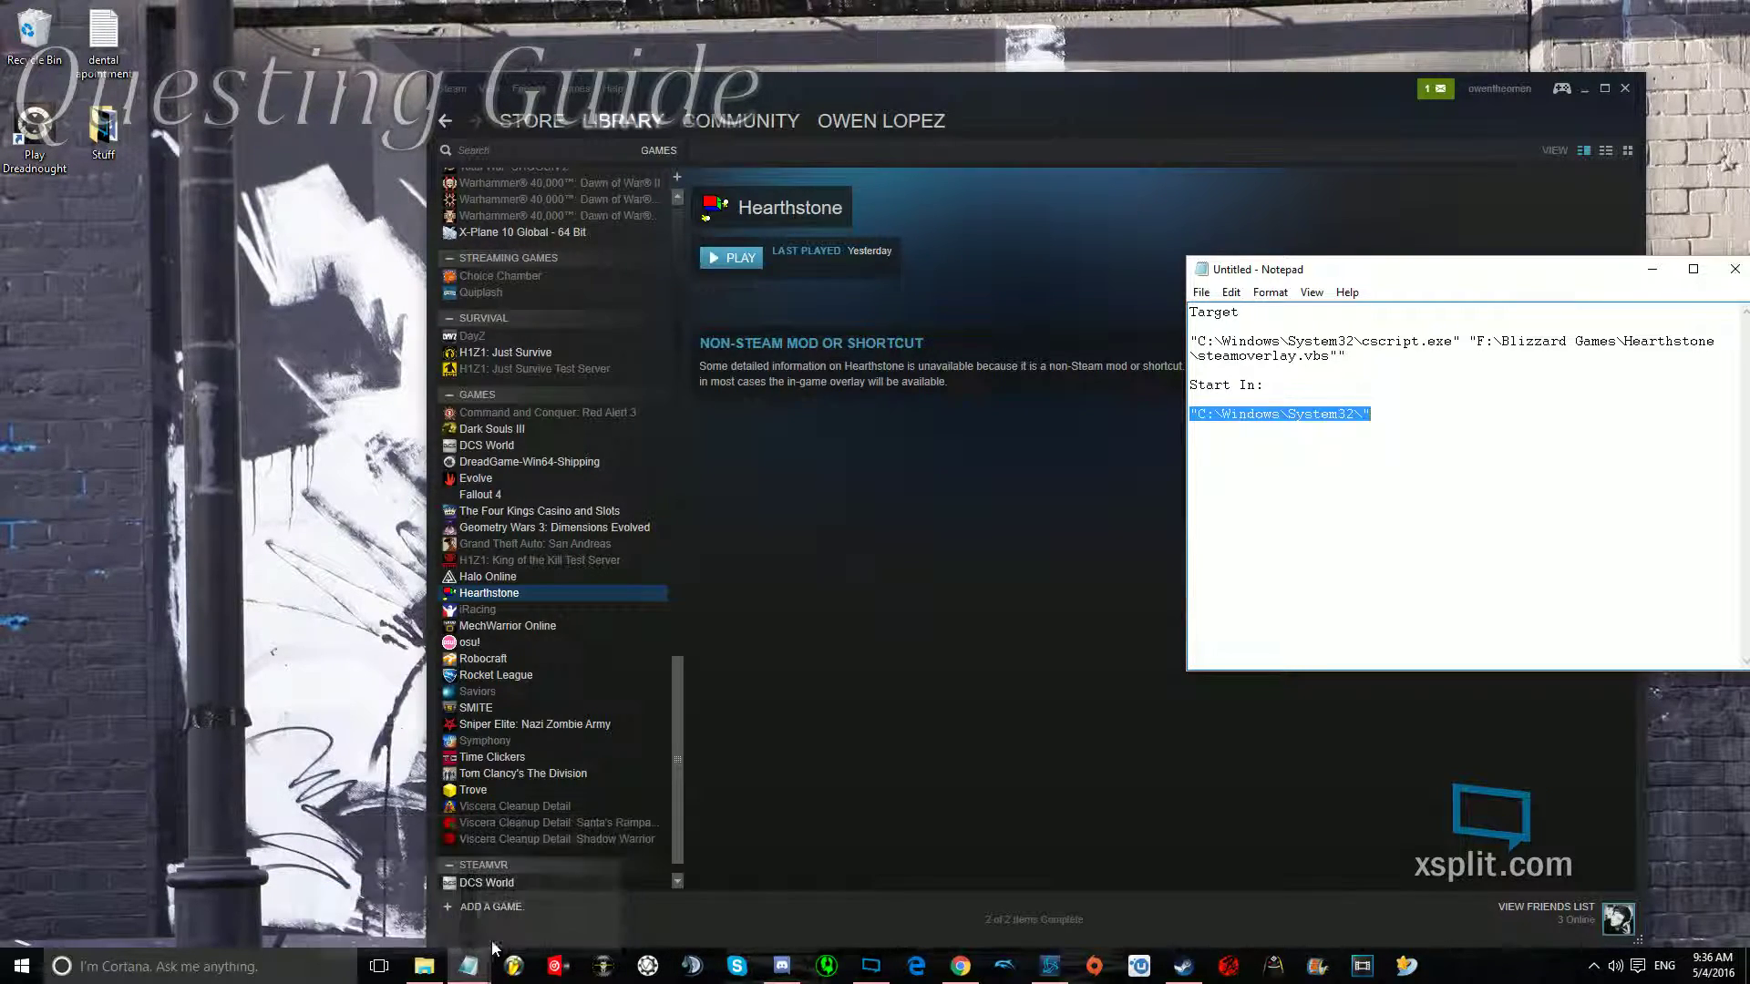
- Select the steamoverlay script text in its Notepad window
{"action": "left_click", "coordinate": [533, 905]}
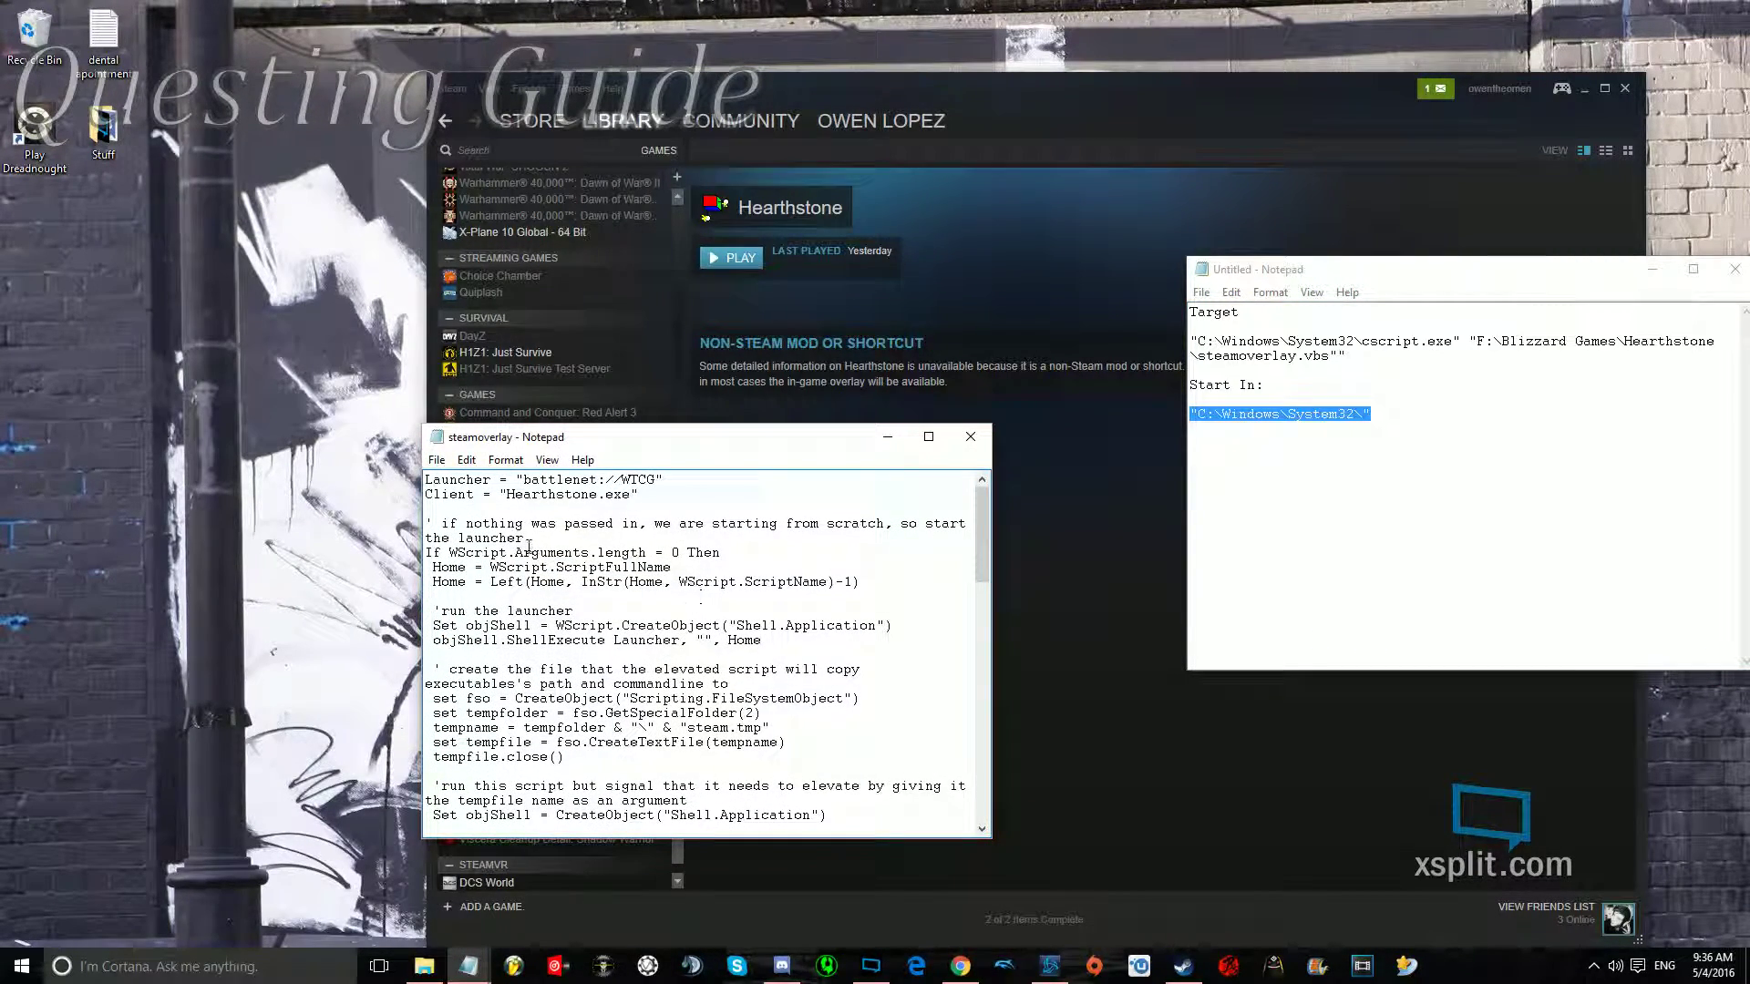
{"action": "mouse_move", "coordinate": [425, 480]}
{"action": "left_mouse_down"}
{"action": "mouse_move", "coordinate": [487, 481]}
{"action": "mouse_move", "coordinate": [426, 508]}
{"action": "mouse_move", "coordinate": [831, 583]}
{"action": "mouse_move", "coordinate": [574, 610]}
{"action": "mouse_move", "coordinate": [862, 625]}
{"action": "mouse_move", "coordinate": [638, 843]}
{"action": "mouse_move", "coordinate": [474, 843]}
{"action": "mouse_move", "coordinate": [426, 726]}
{"action": "mouse_move", "coordinate": [474, 816]}
{"action": "left_mouse_up"}
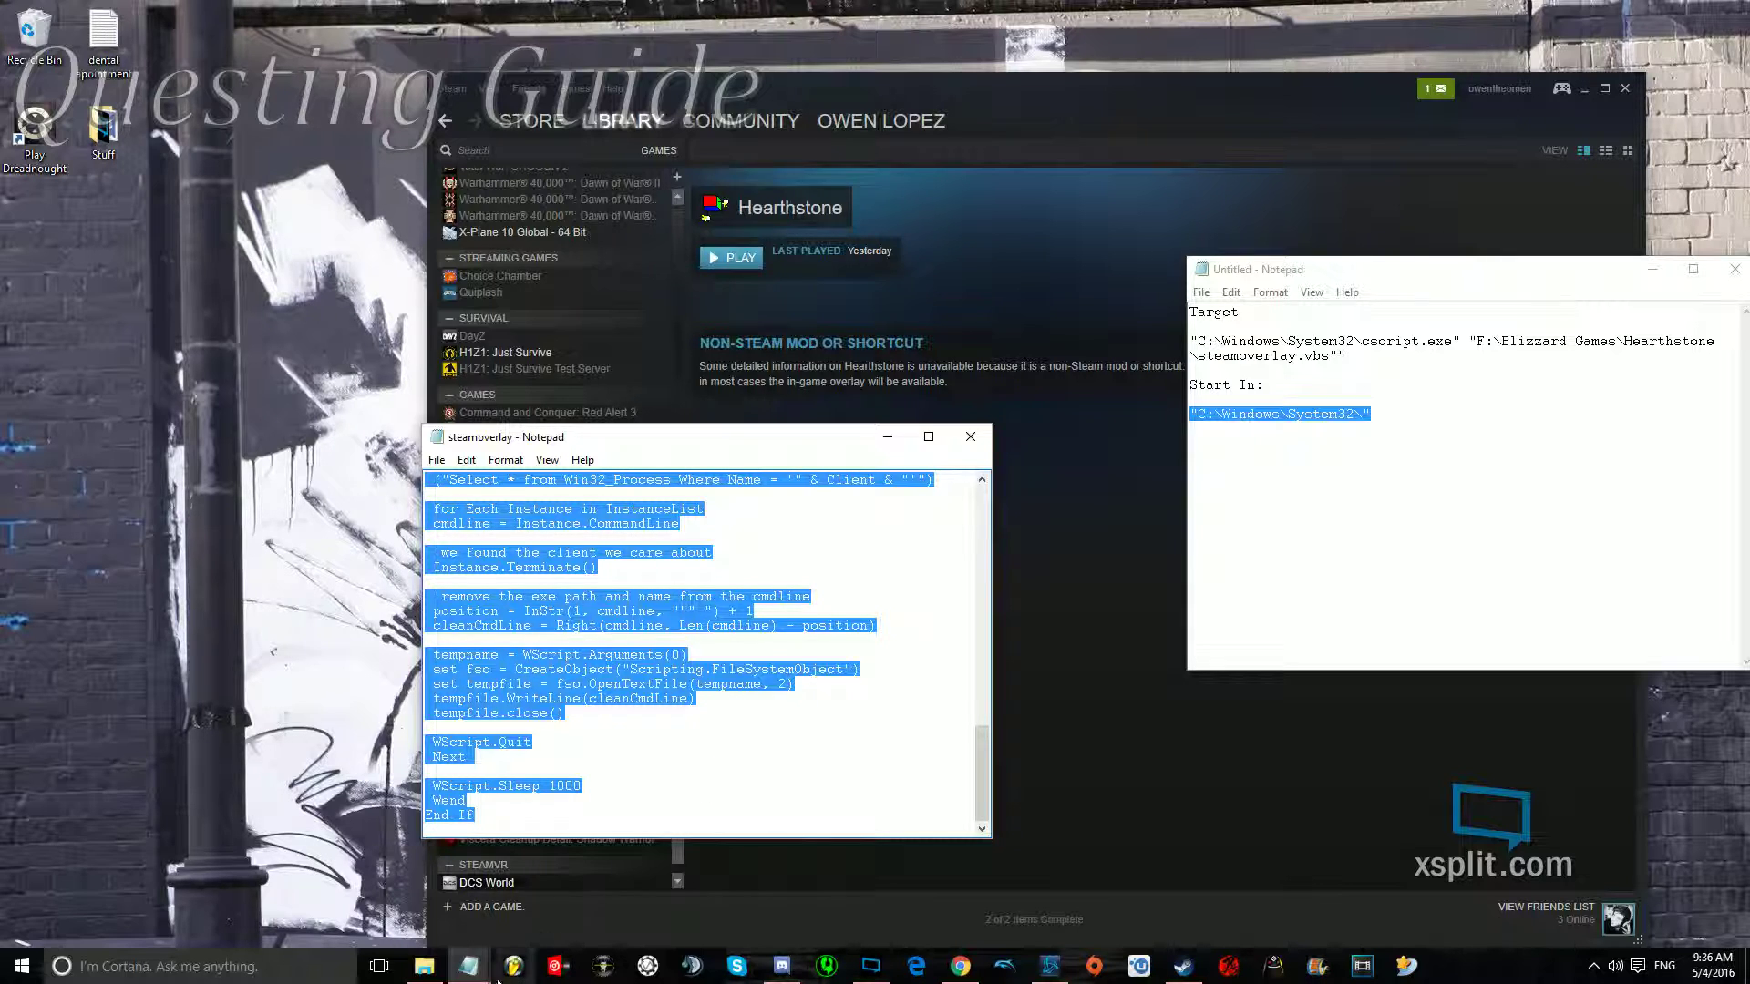
{"action": "mouse_move", "coordinate": [468, 973]}
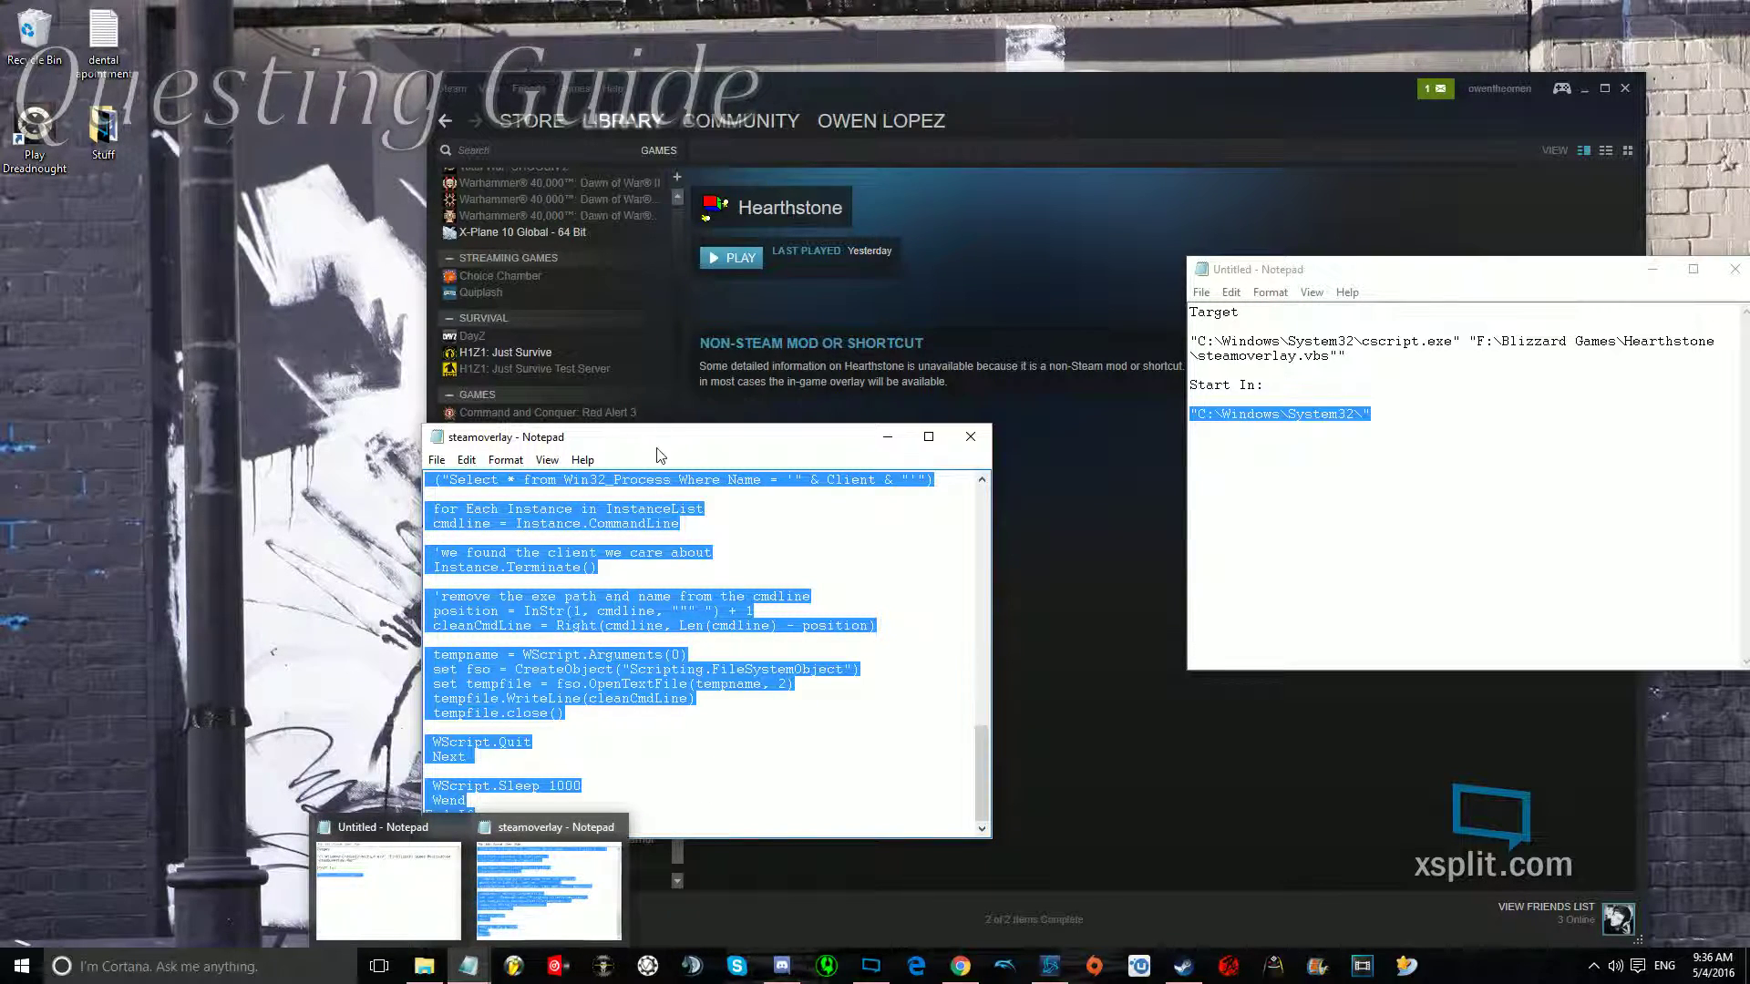
{"action": "left_click", "coordinate": [510, 581]}
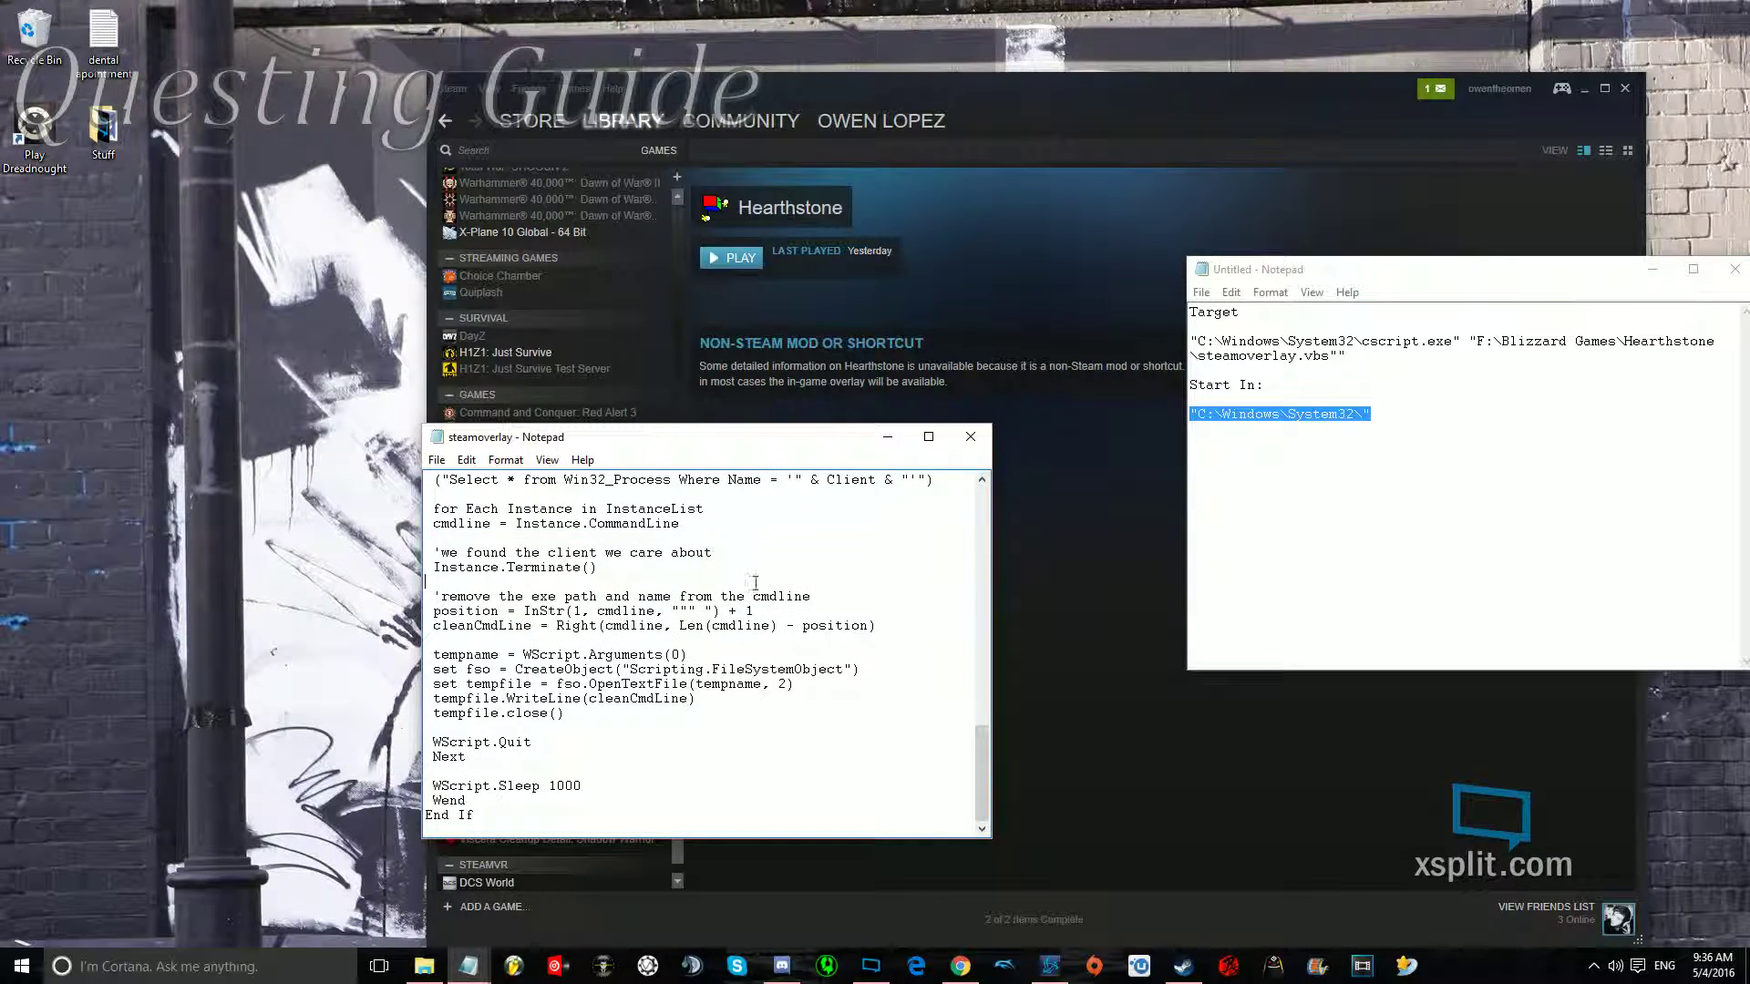
- Save the script as steamoverlay.vbs, replacing the existing file, and minimise Notepad
{"action": "left_click", "coordinate": [436, 460]}
{"action": "left_click", "coordinate": [483, 543]}
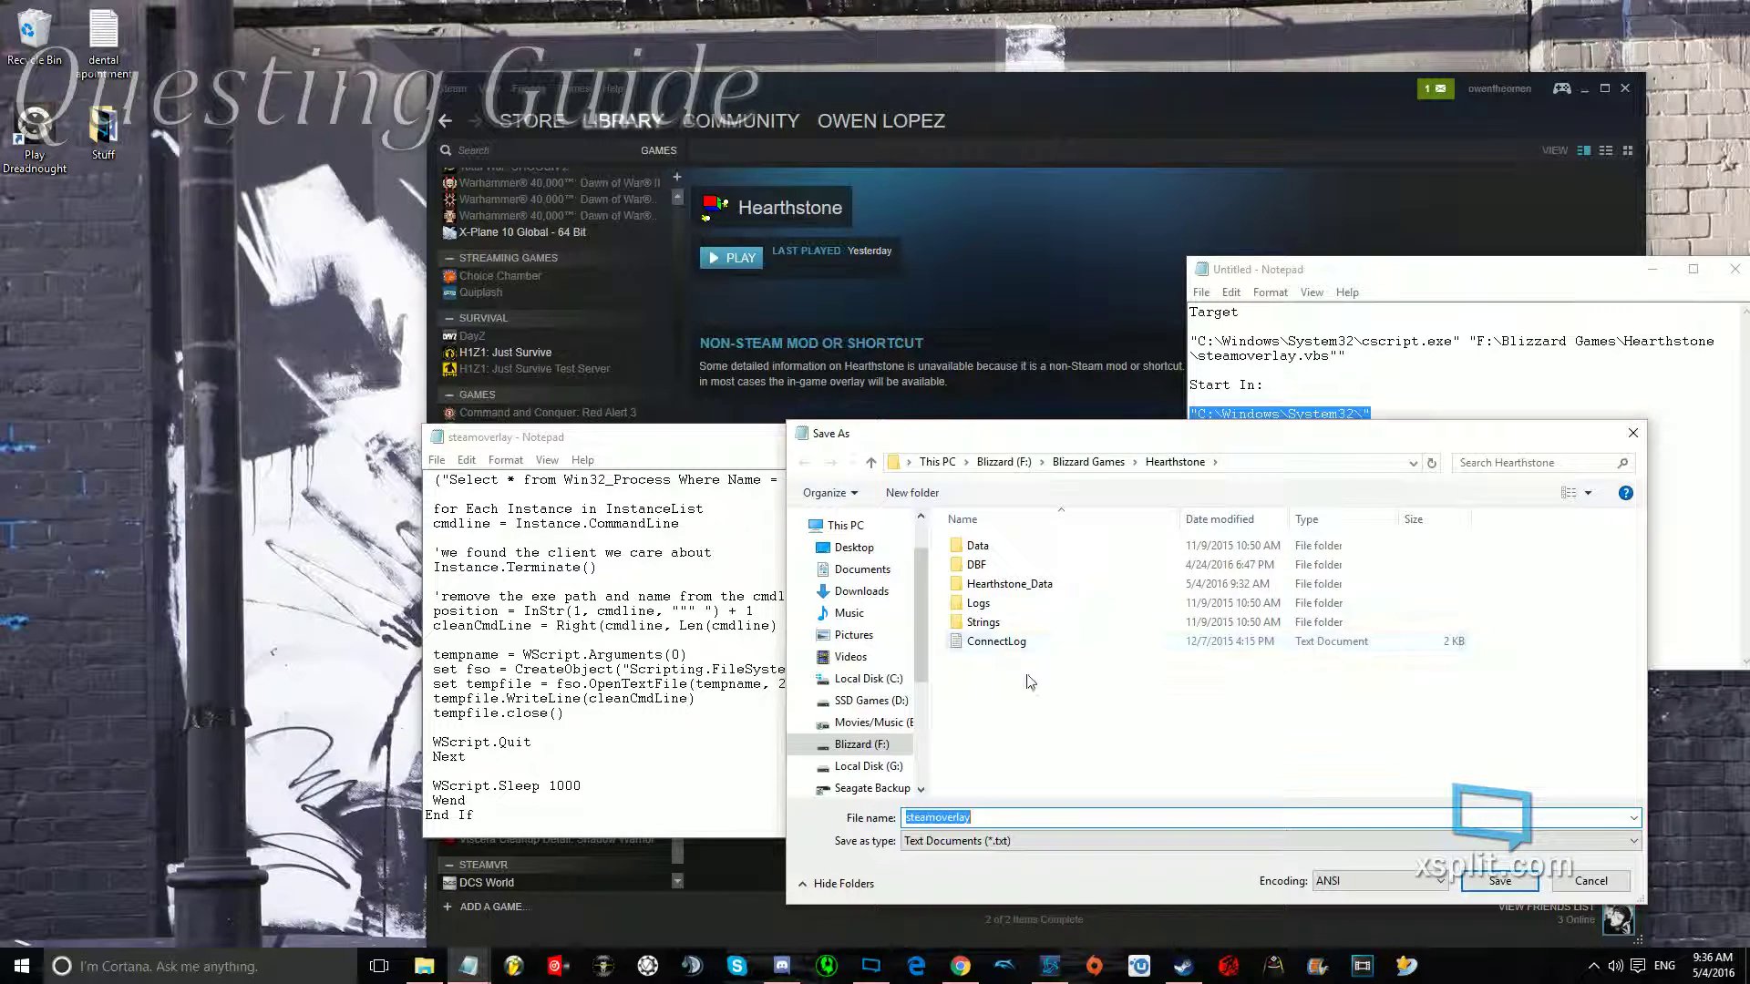
{"action": "type", "text": "steam"}
{"action": "type", "text": "overlay."}
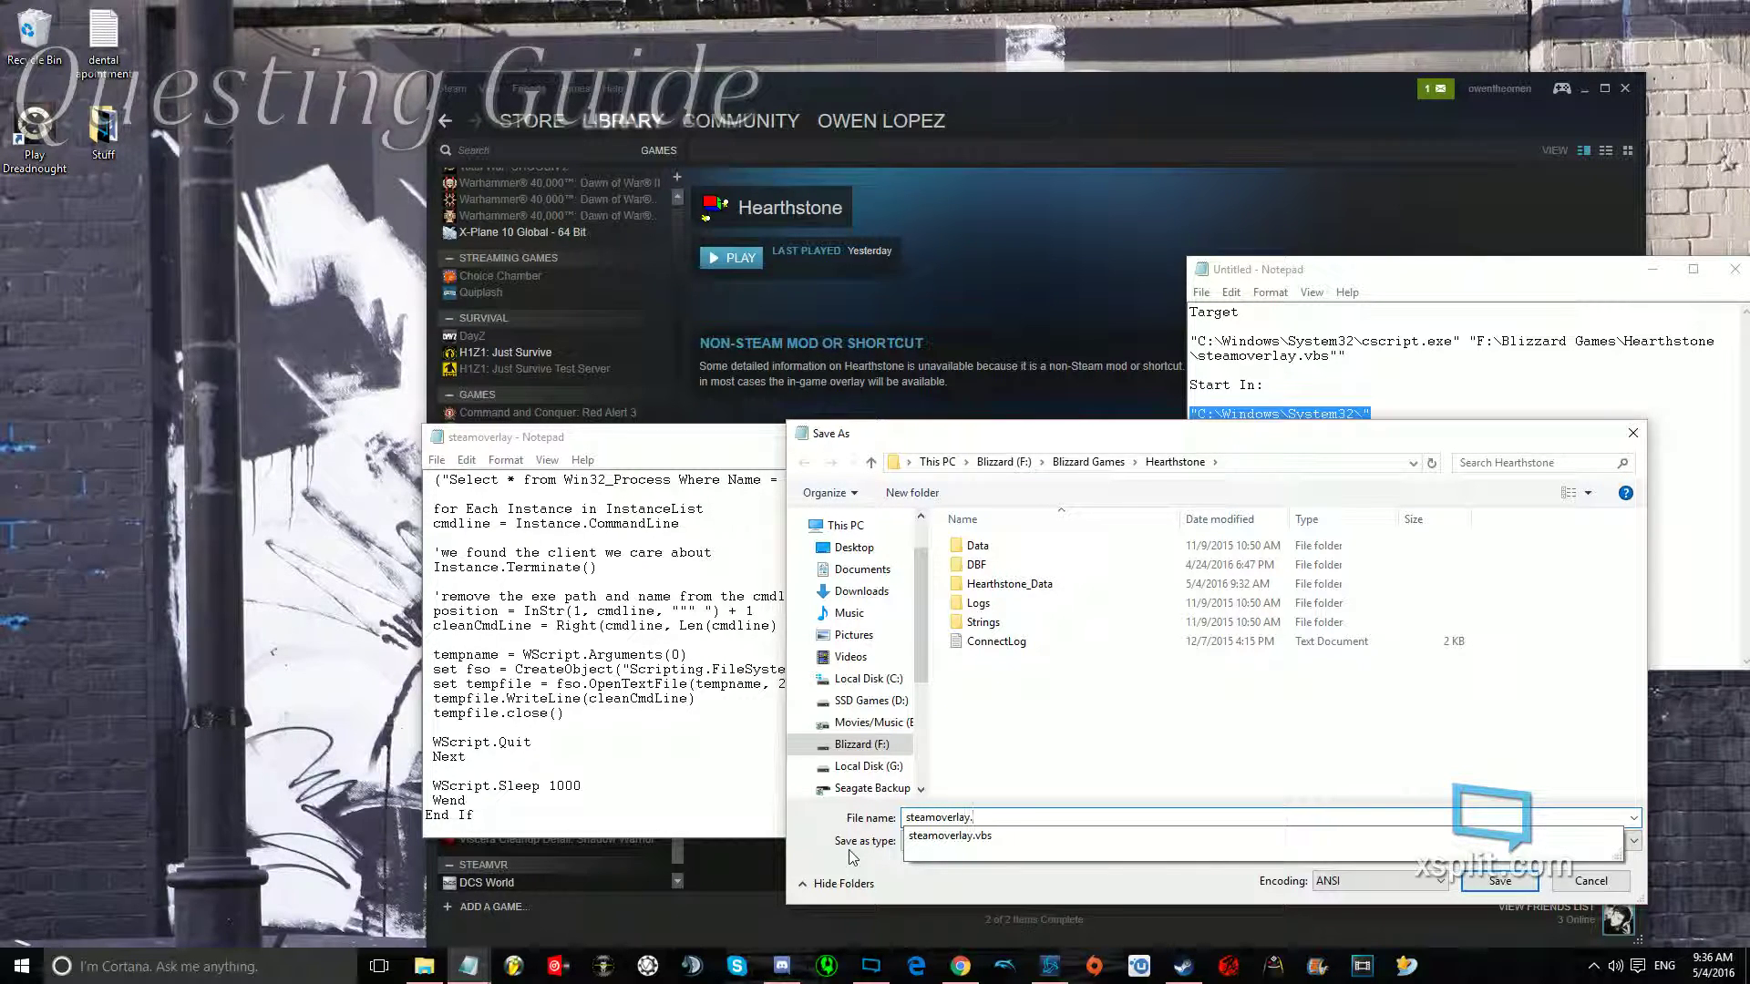
{"action": "type", "text": "vbs"}
{"action": "key", "text": "Return"}
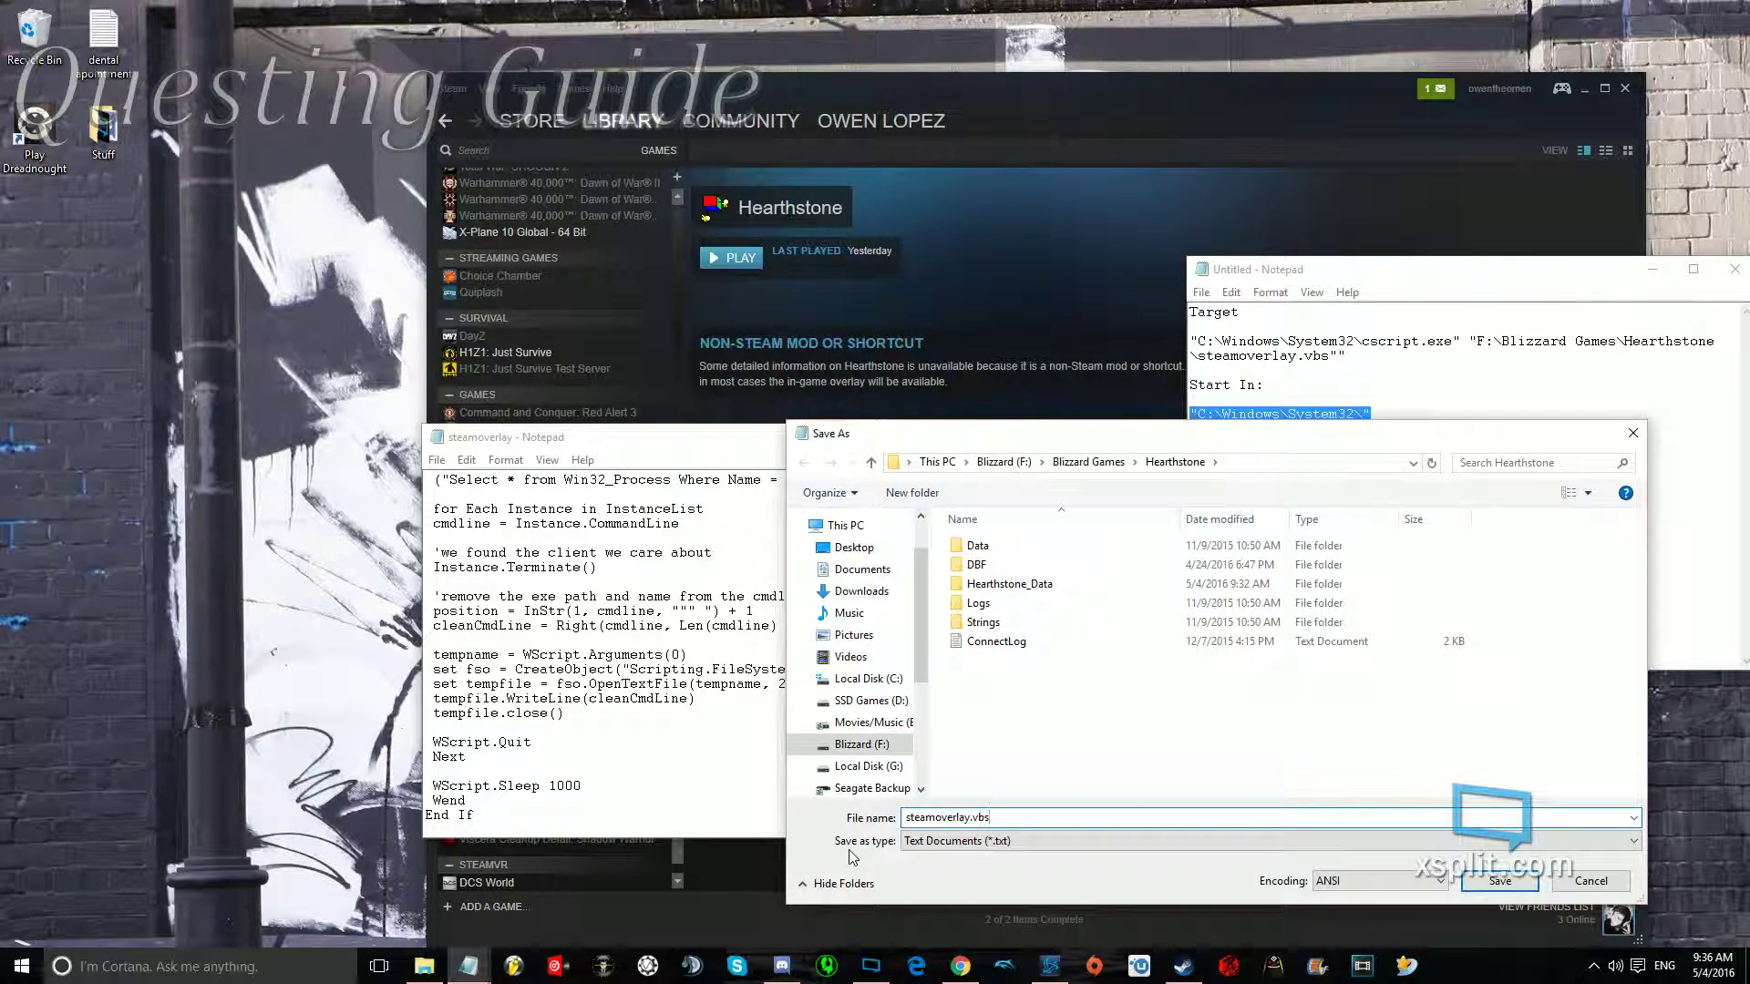
{"action": "left_click", "coordinate": [917, 483]}
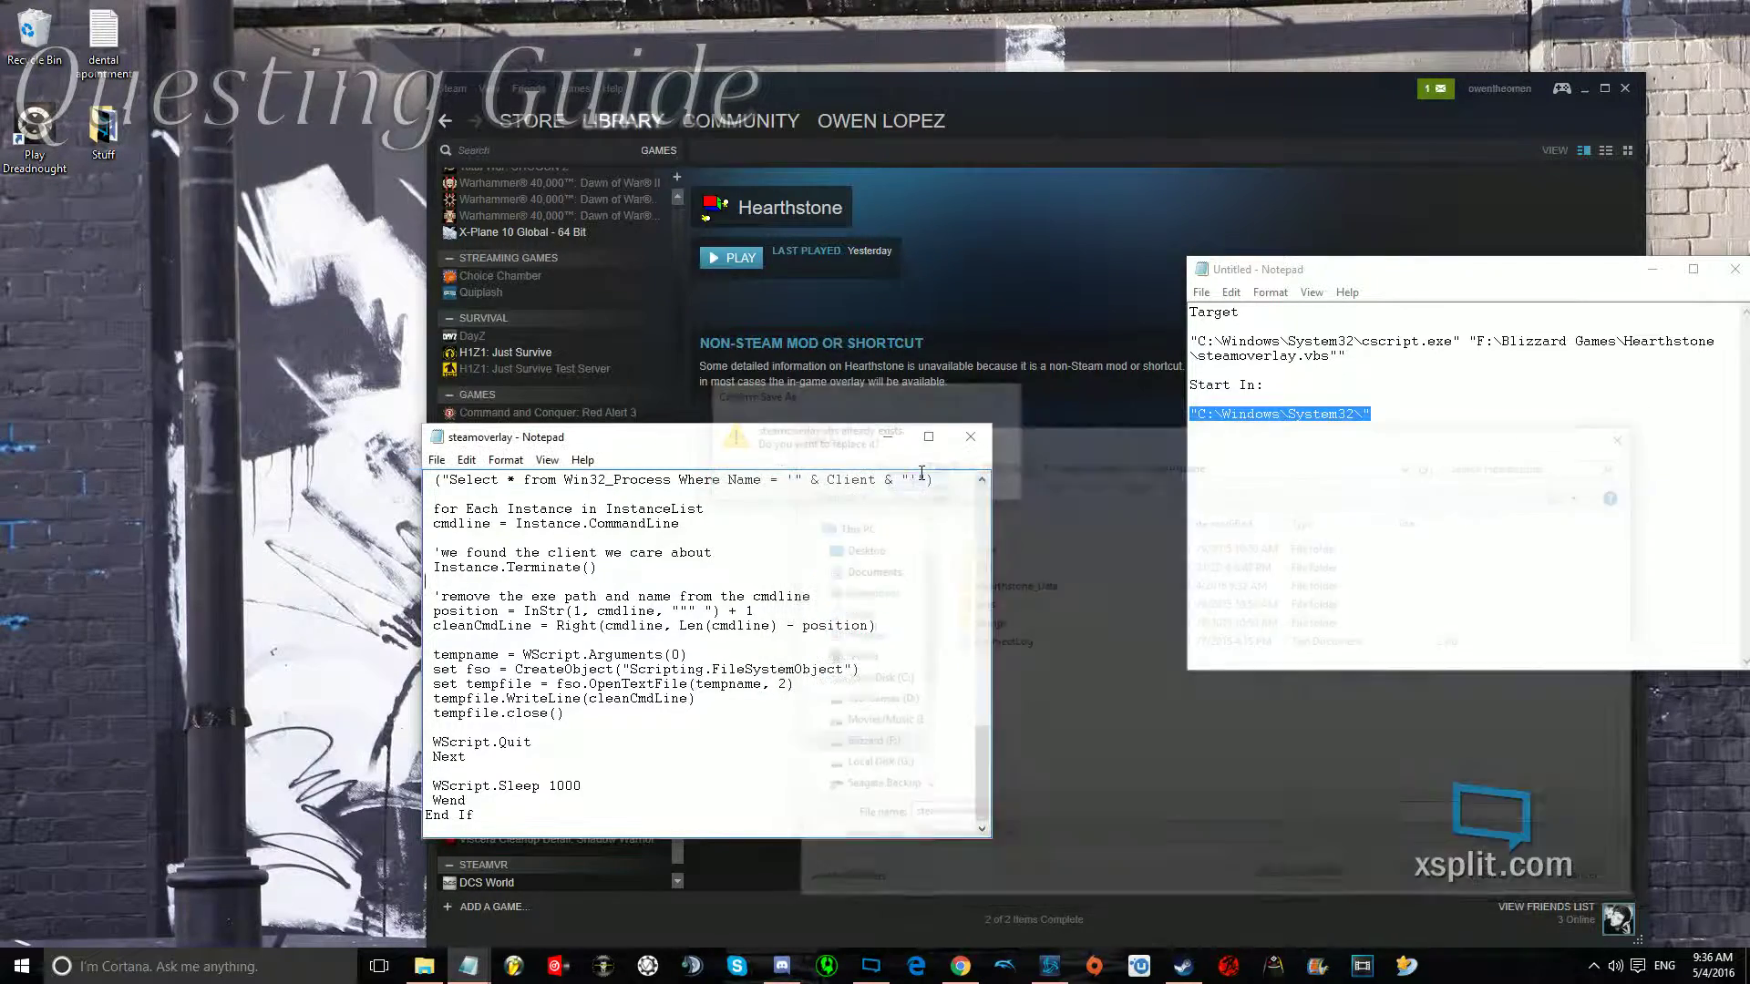
{"action": "left_click", "coordinate": [888, 438]}
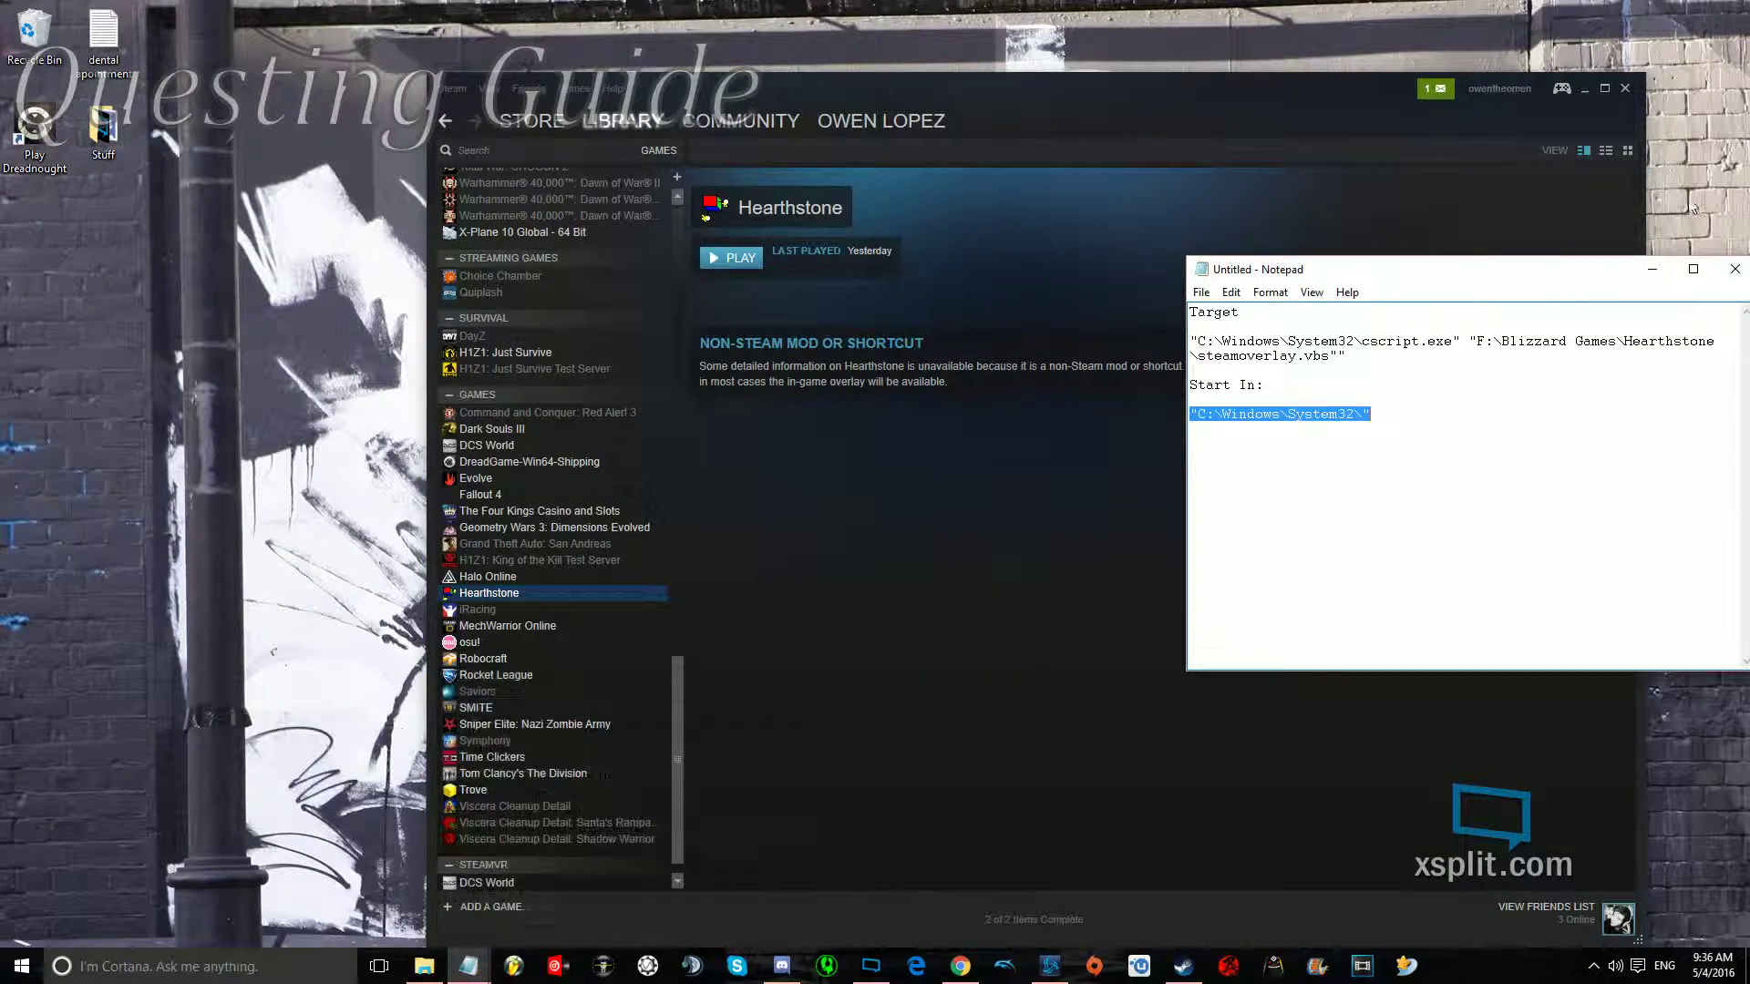
- Minimise the untitled notes, play the Hearthstone shortcut, and allow administrator rights in UAC
{"action": "left_click", "coordinate": [1652, 269]}
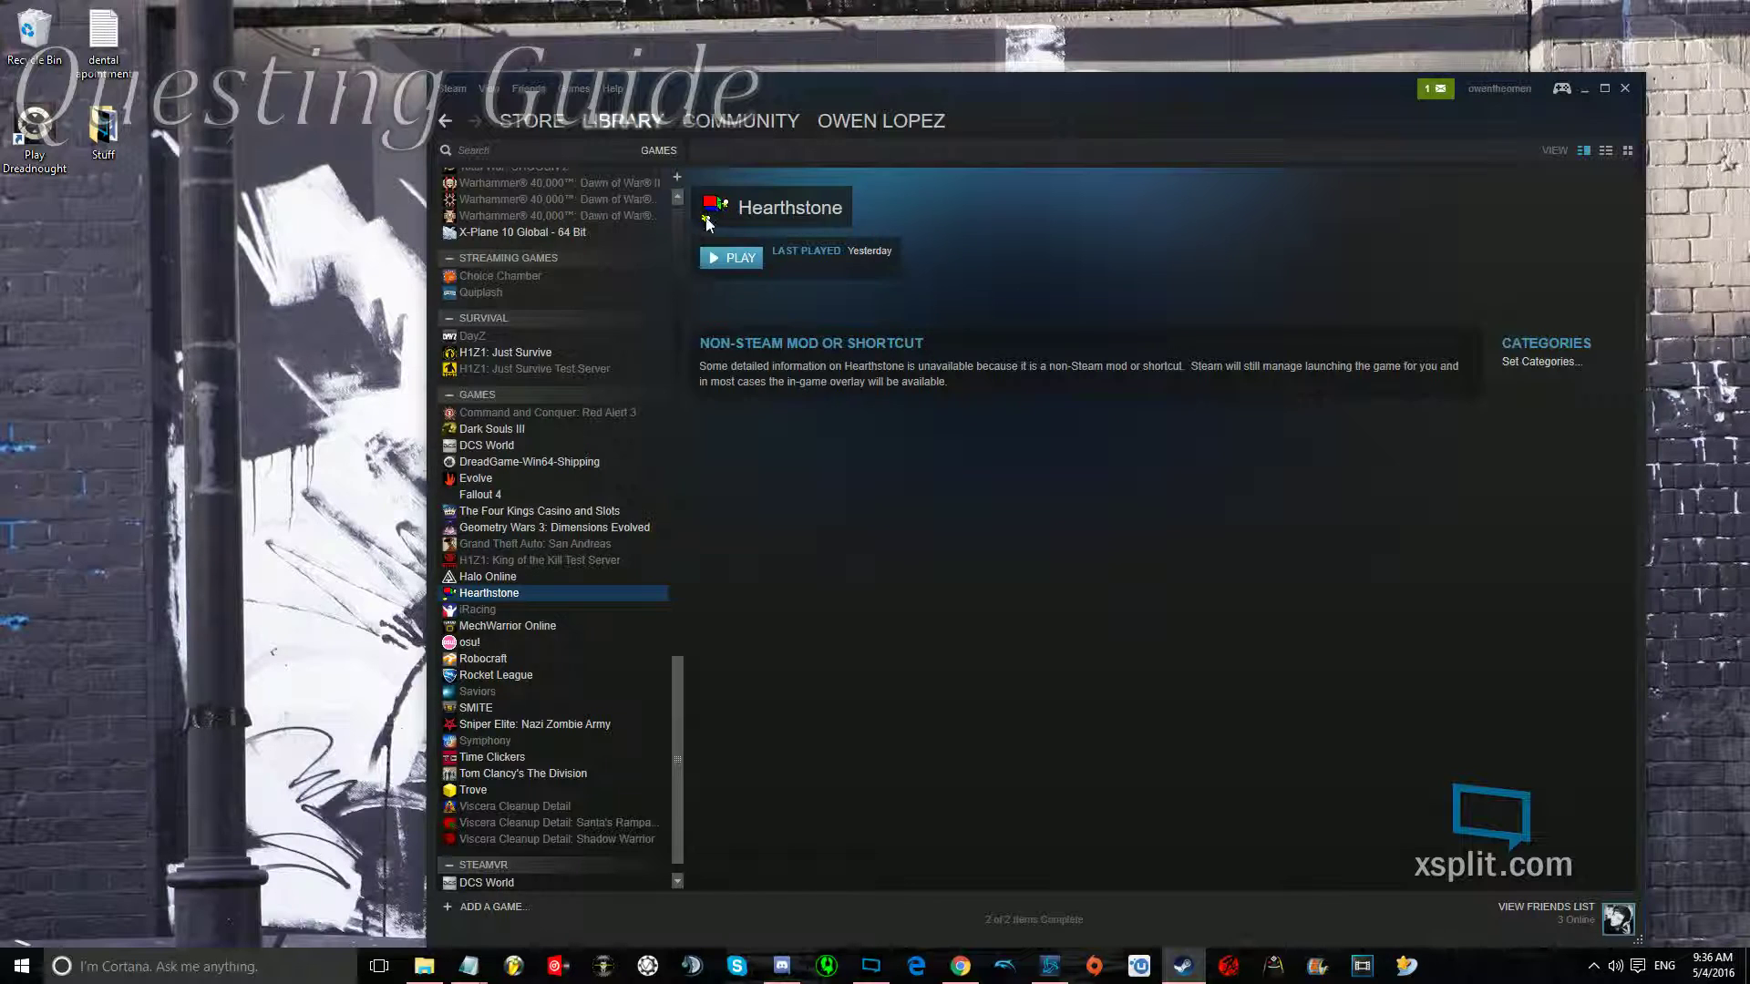
{"action": "left_click", "coordinate": [735, 257]}
{"action": "left_click", "coordinate": [948, 493]}
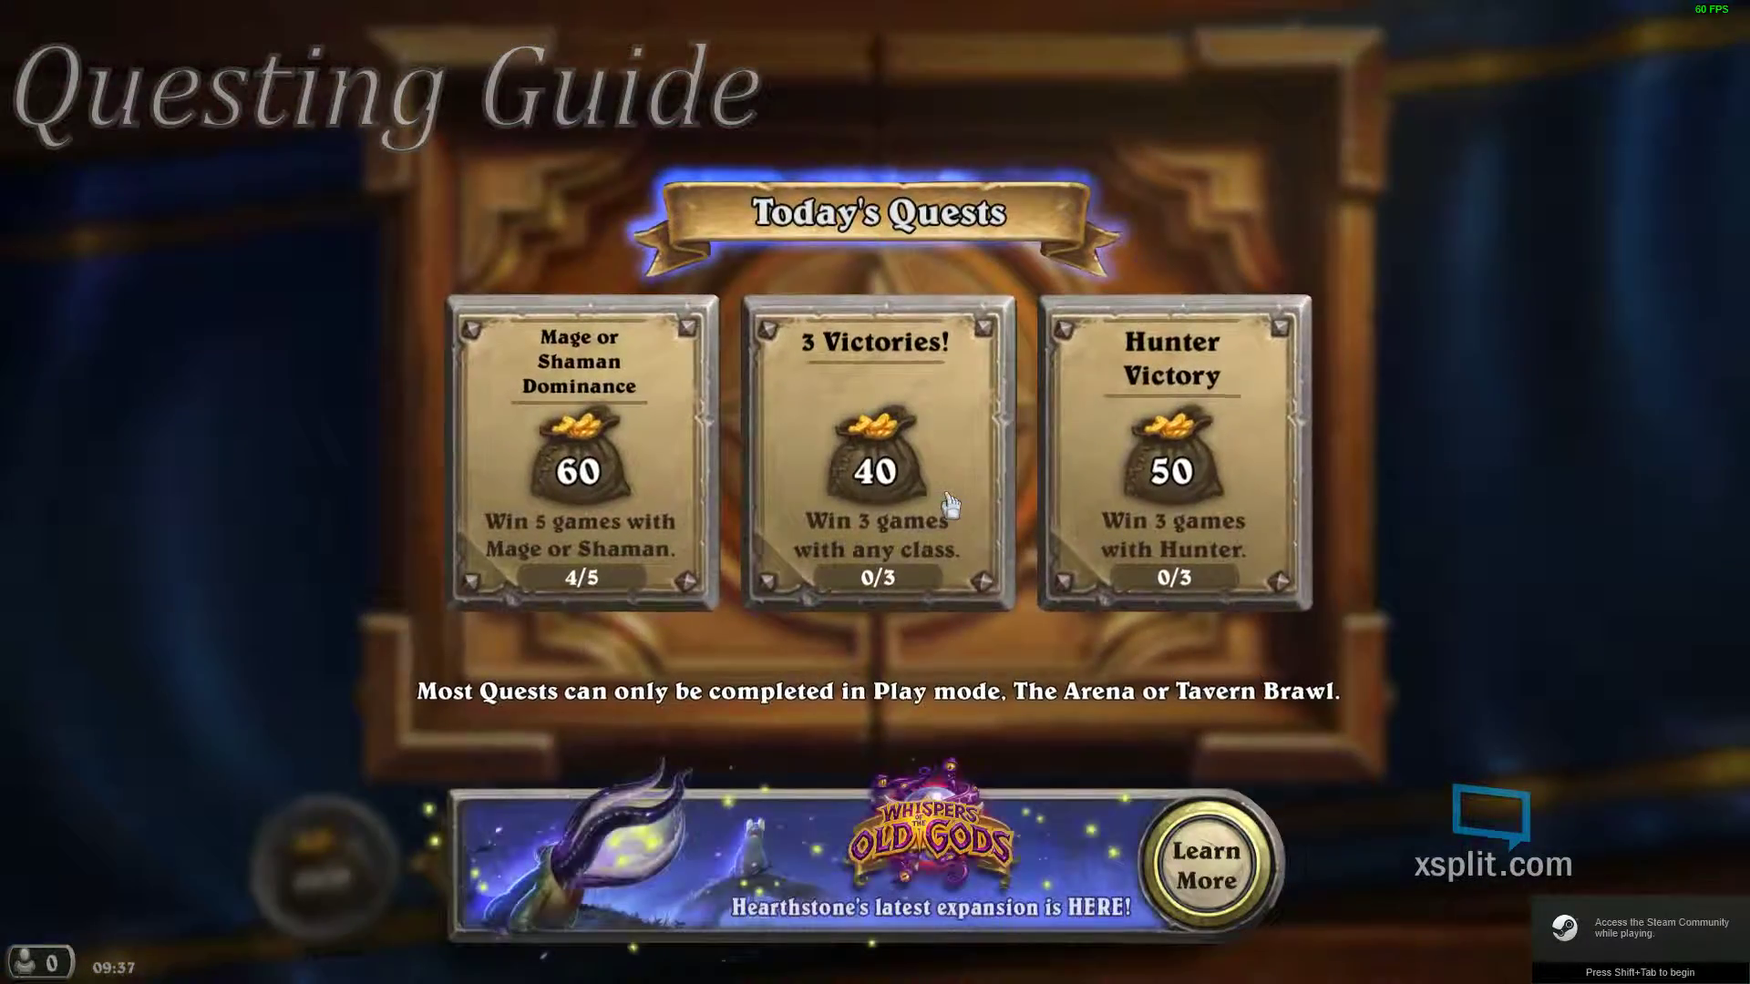
- Dismiss the quests popup, then toggle the Steam overlay on and off with Shift+Tab
{"action": "left_click", "coordinate": [949, 504]}
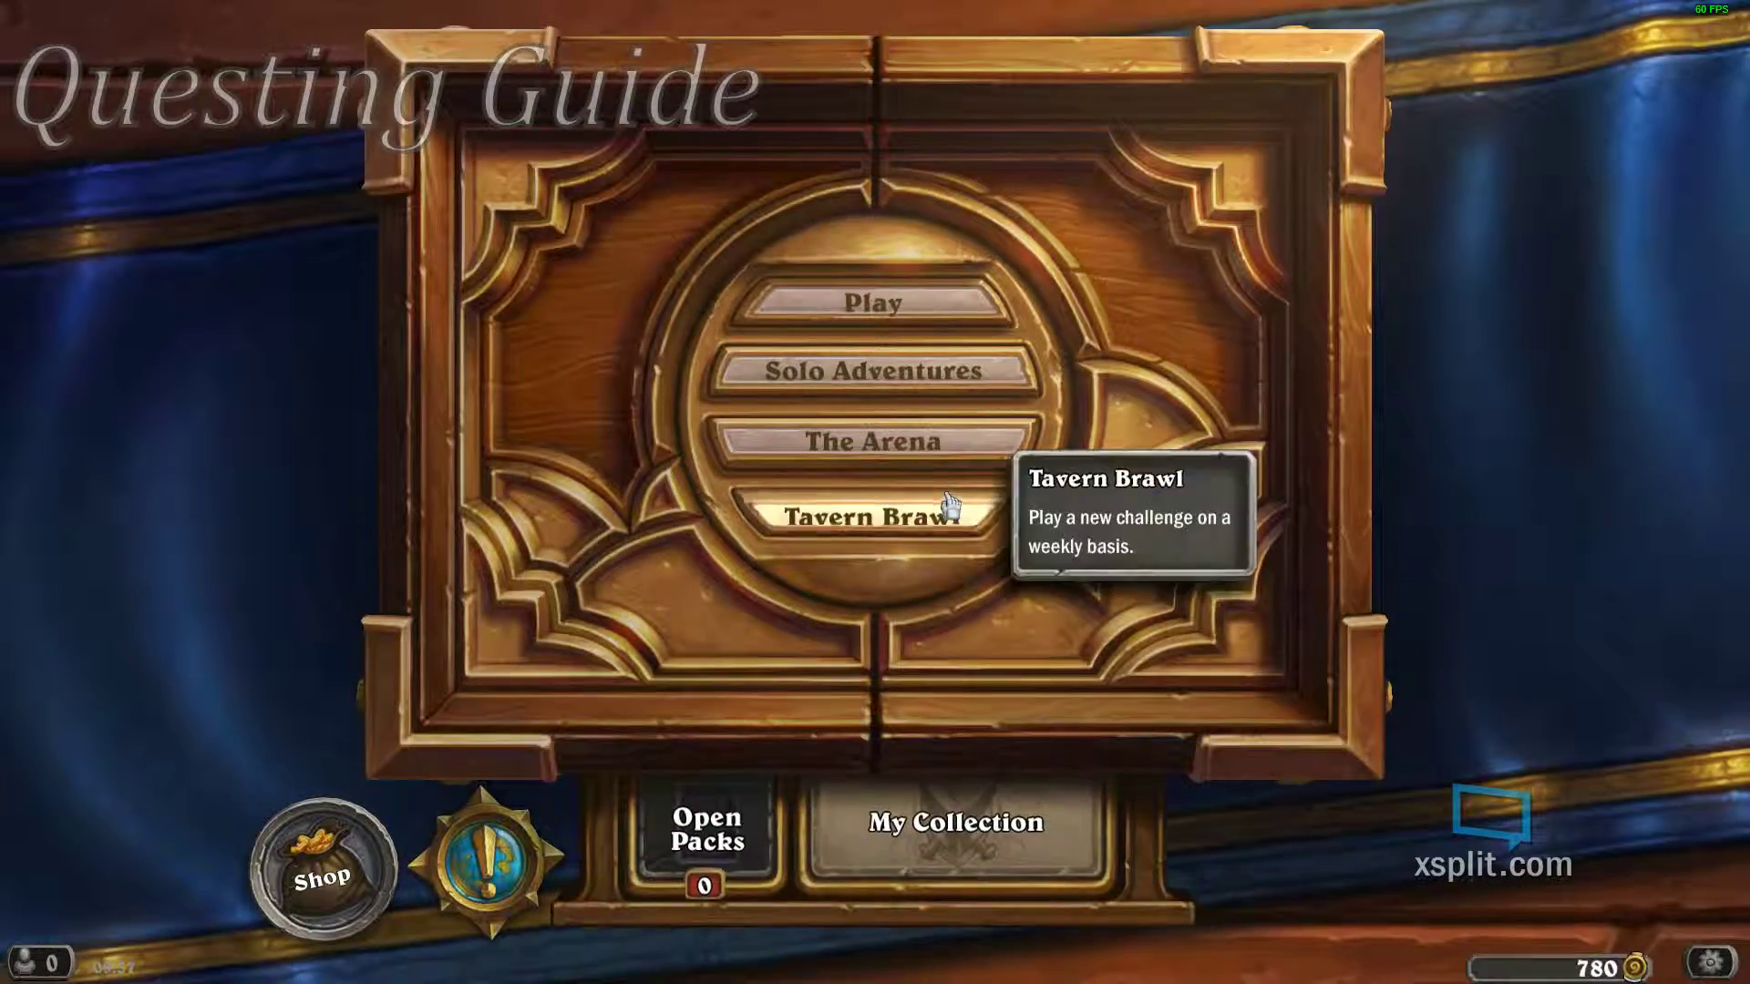
{"action": "key", "text": "shift+Tab"}
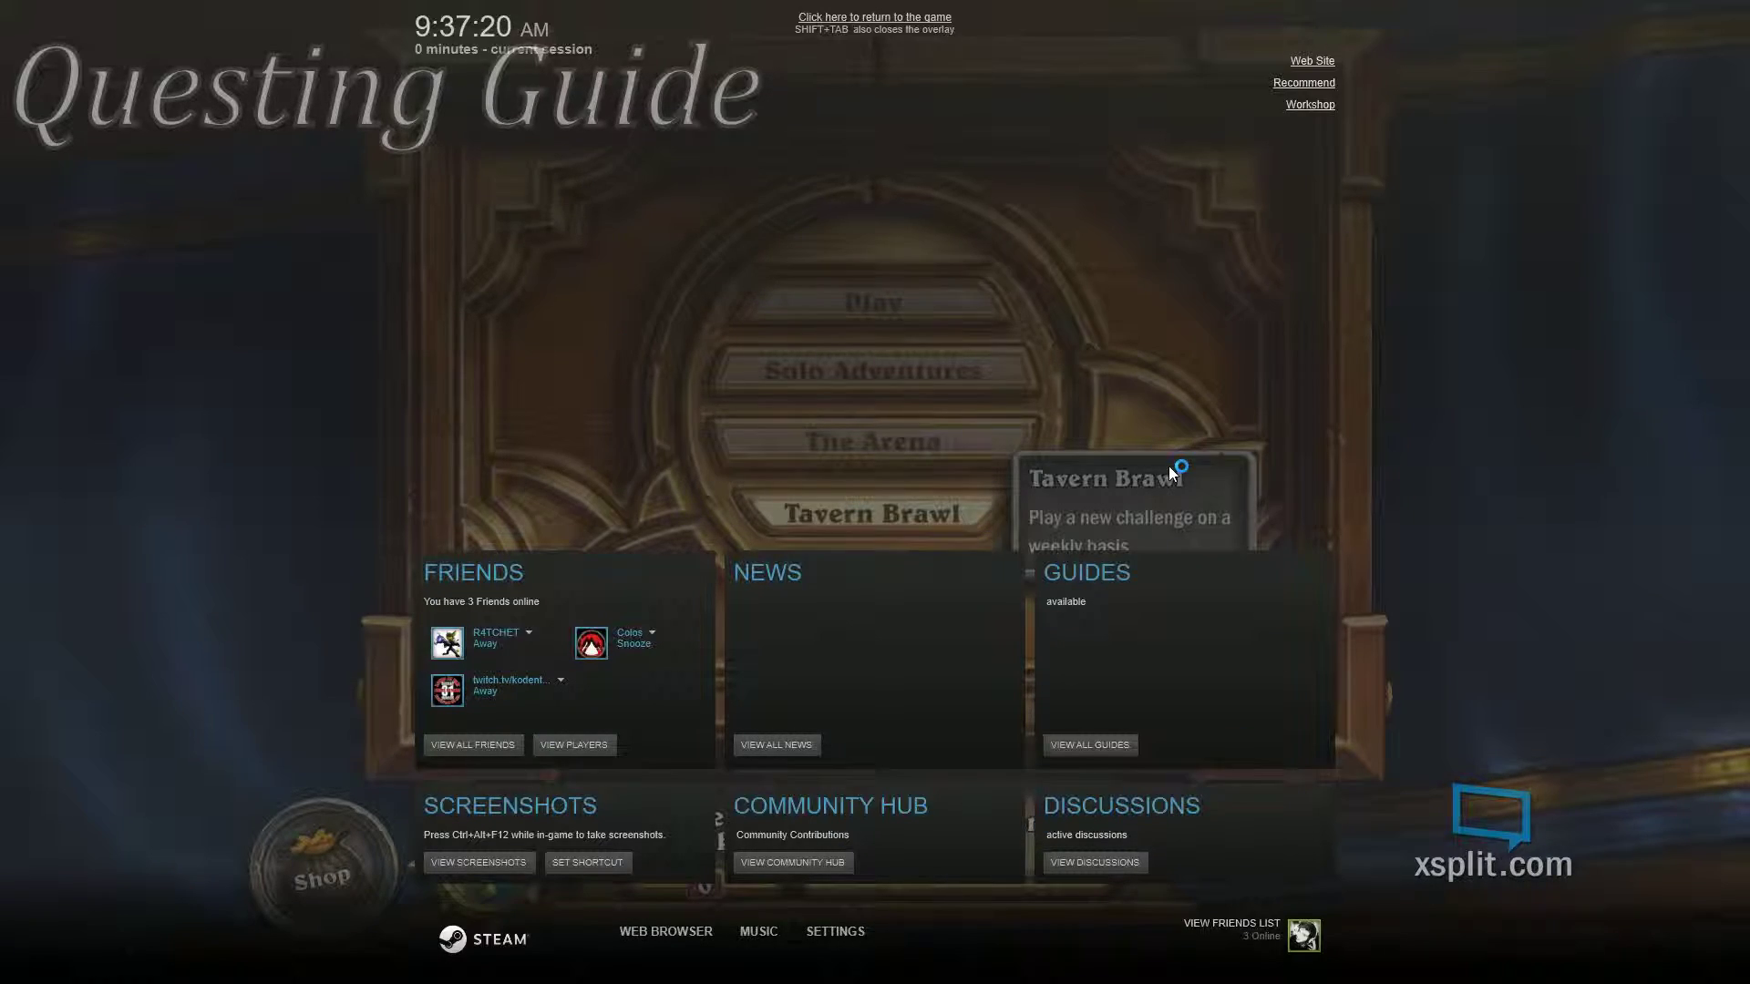
{"action": "key", "text": "shift+Tab"}
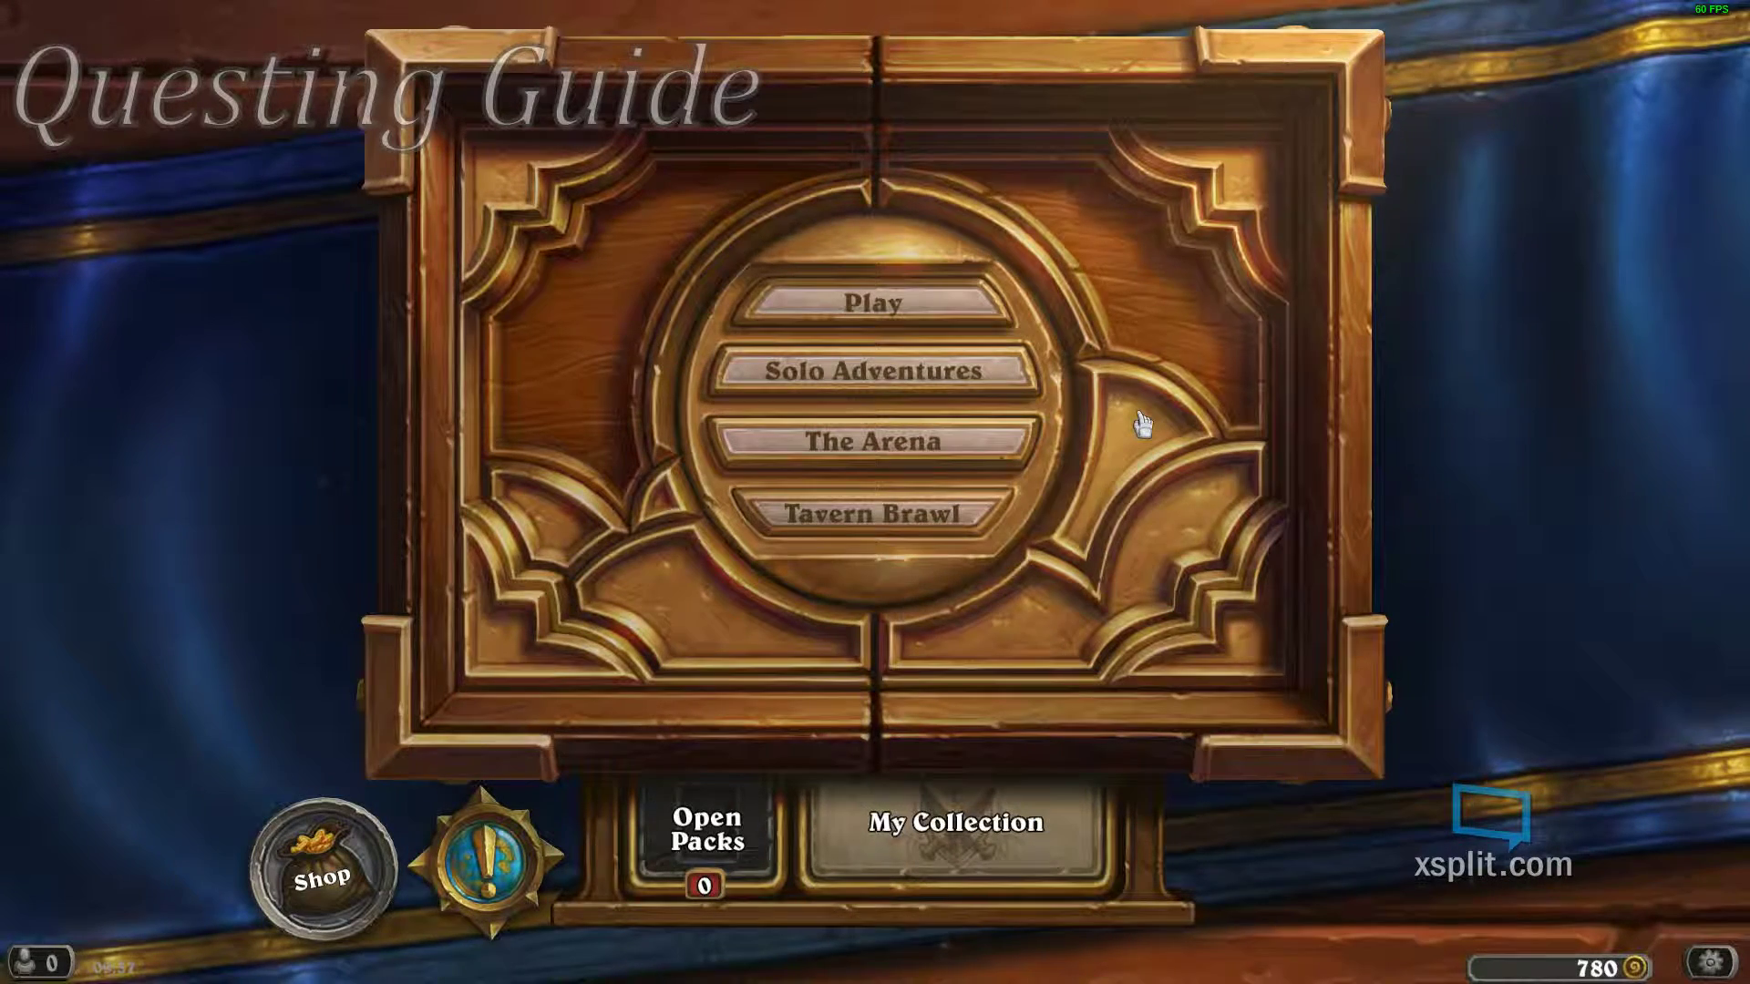